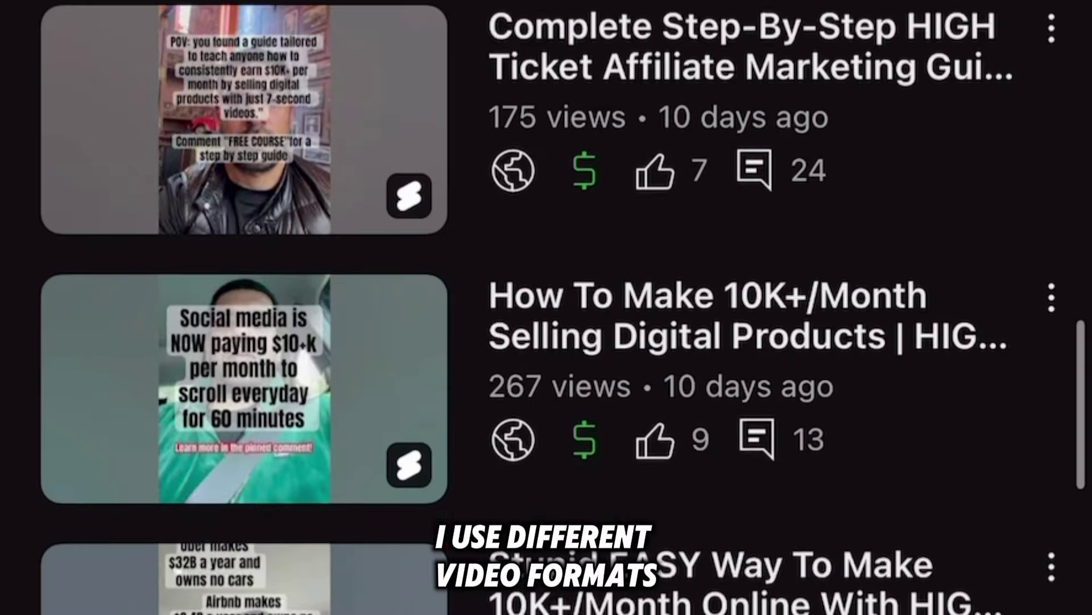
Look through the channel's list of published Shorts to examine the different video formats used.
scroll(721, 307, "down", 5)
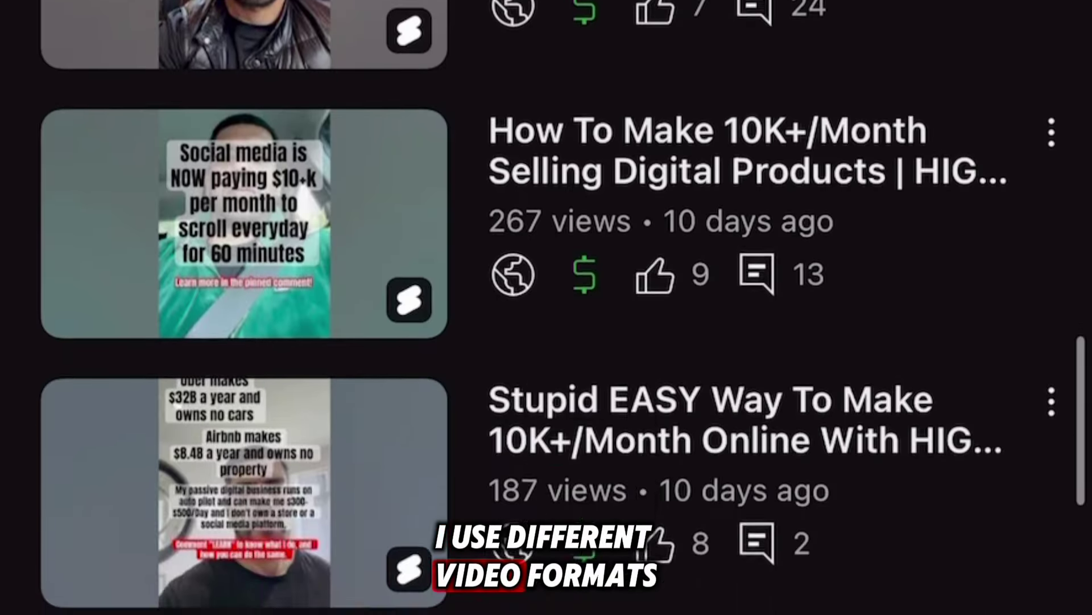
scroll(720, 307, "down", 13)
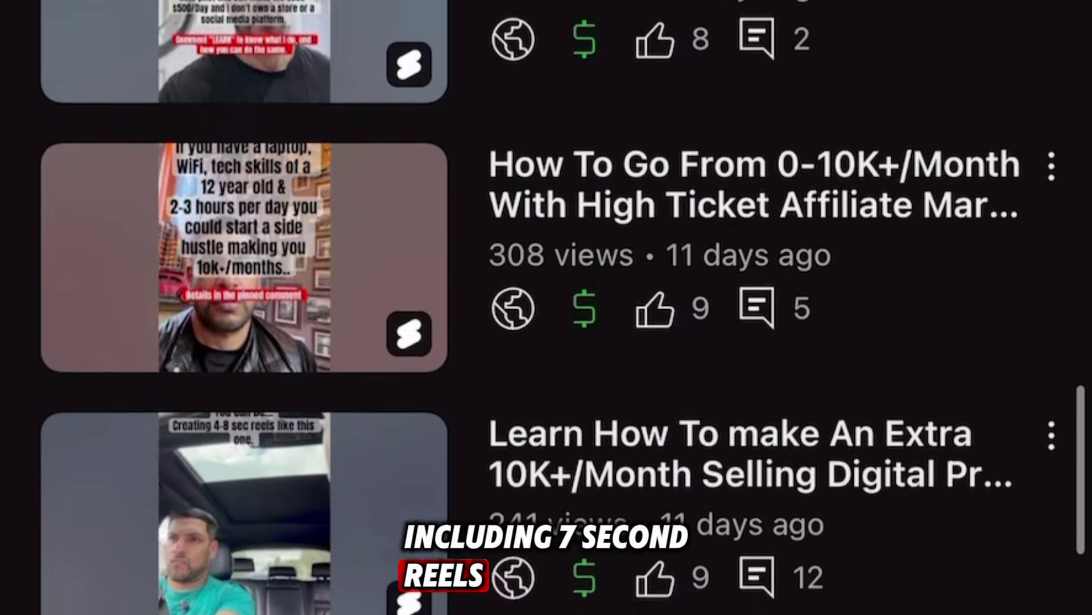
scroll(720, 308, "down", 19)
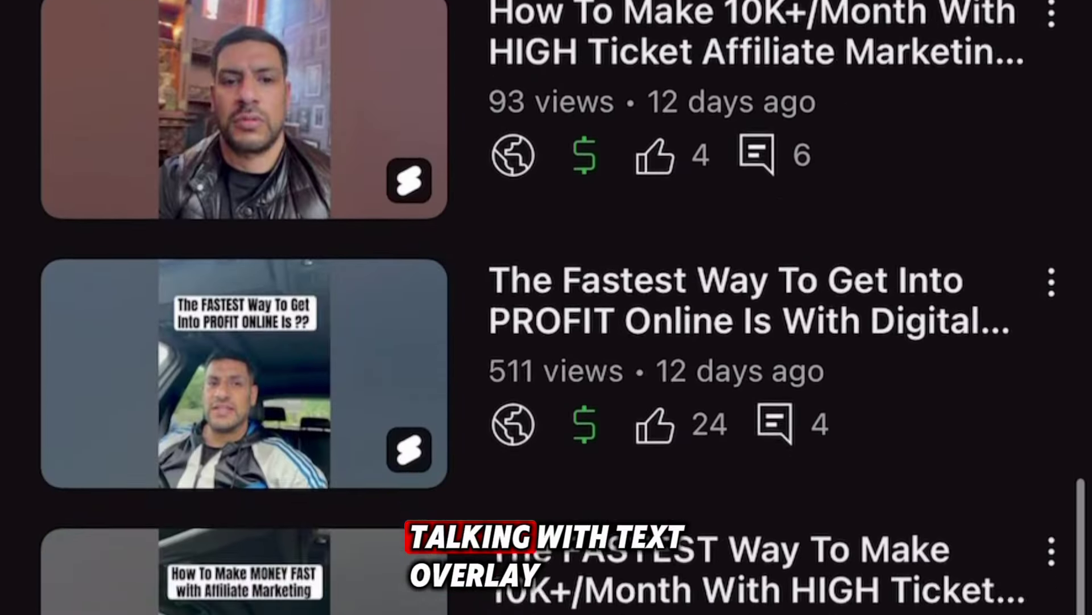
scroll(720, 308, "down", 20)
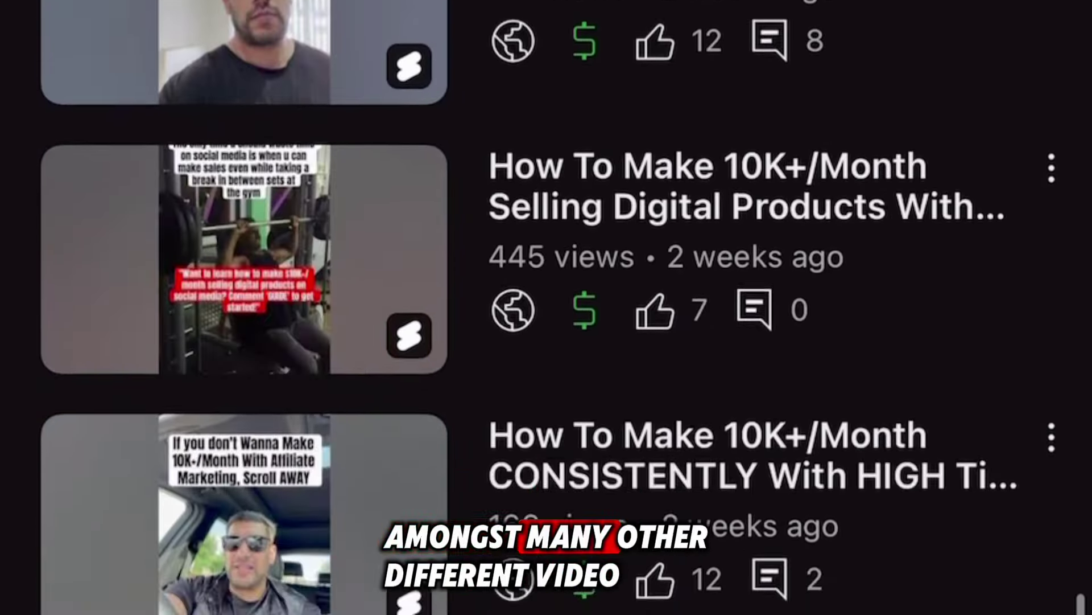
scroll(720, 307, "down", 5)
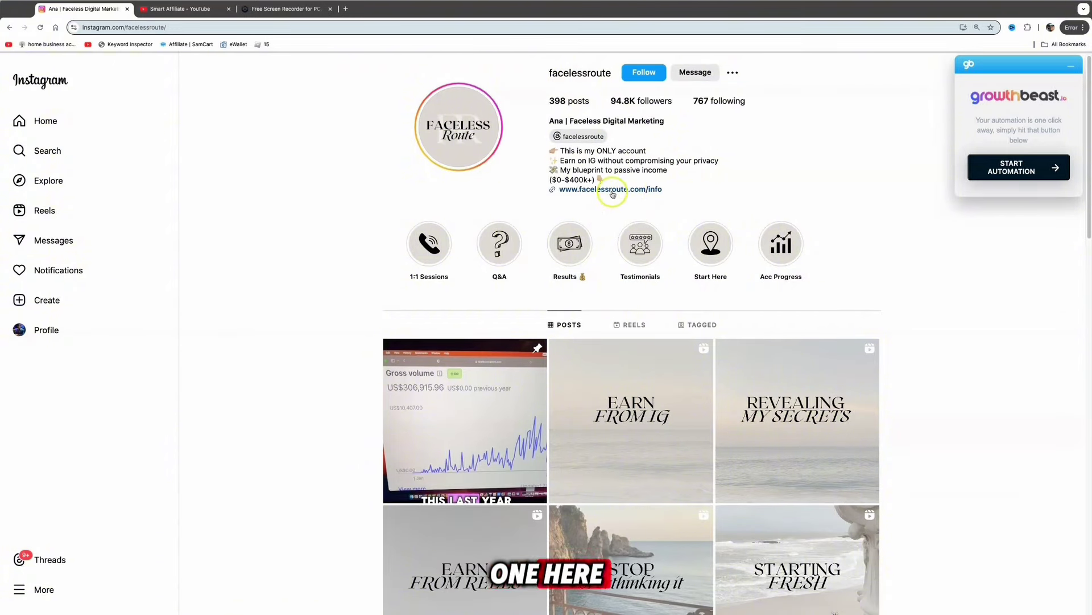
Open the website links in the bios of the facelessroute and facelessvibesdigital Instagram profiles.
left_click(607, 189)
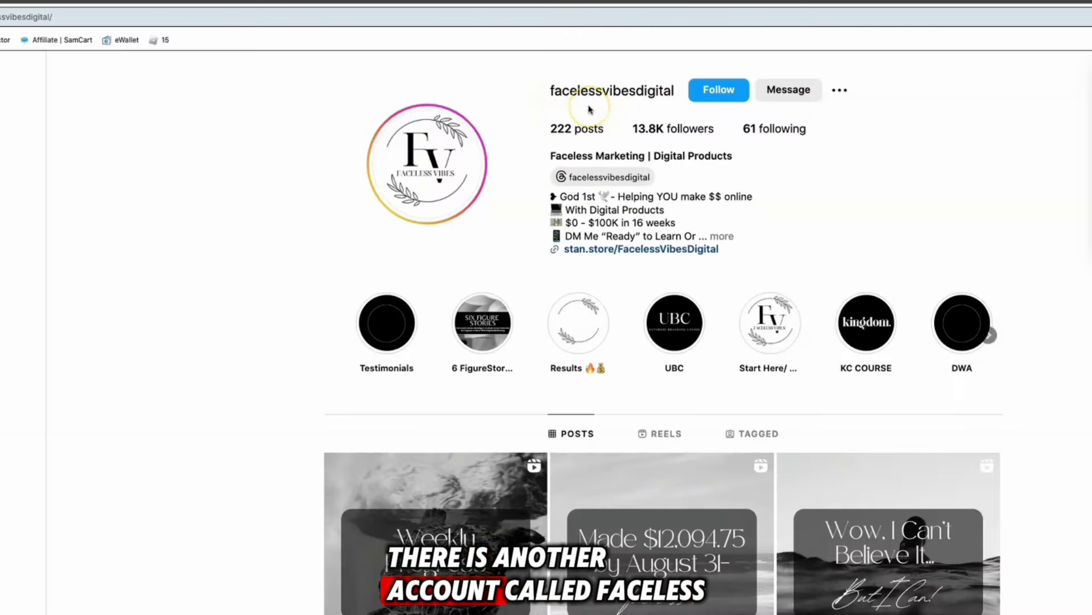
left_click(655, 249)
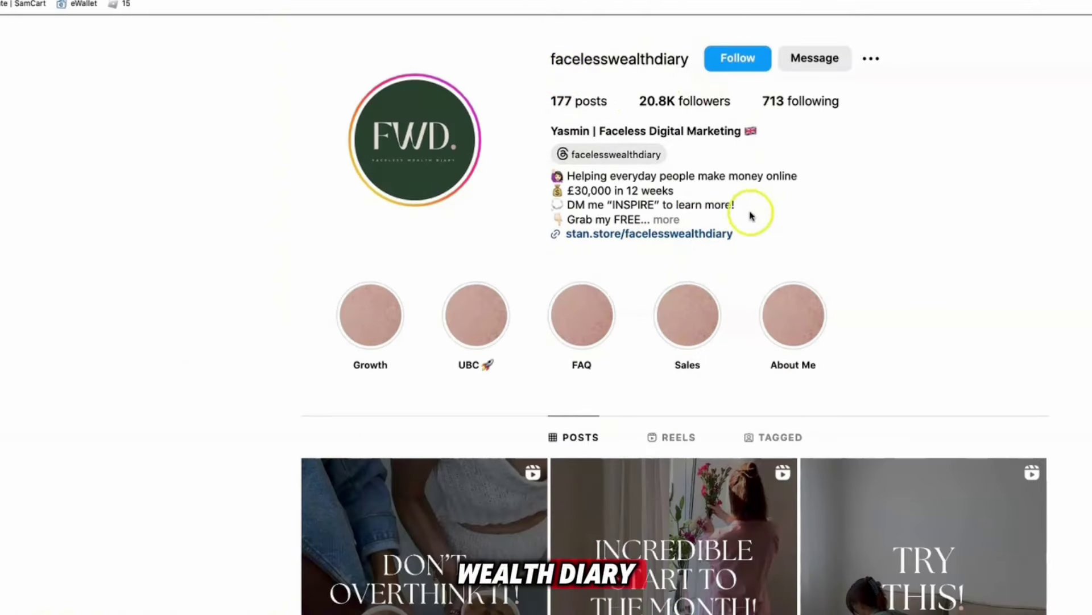
Open the store linked in the facelesswealthdiary bio and review its digital marketing courses and low ticket products.
left_click(644, 234)
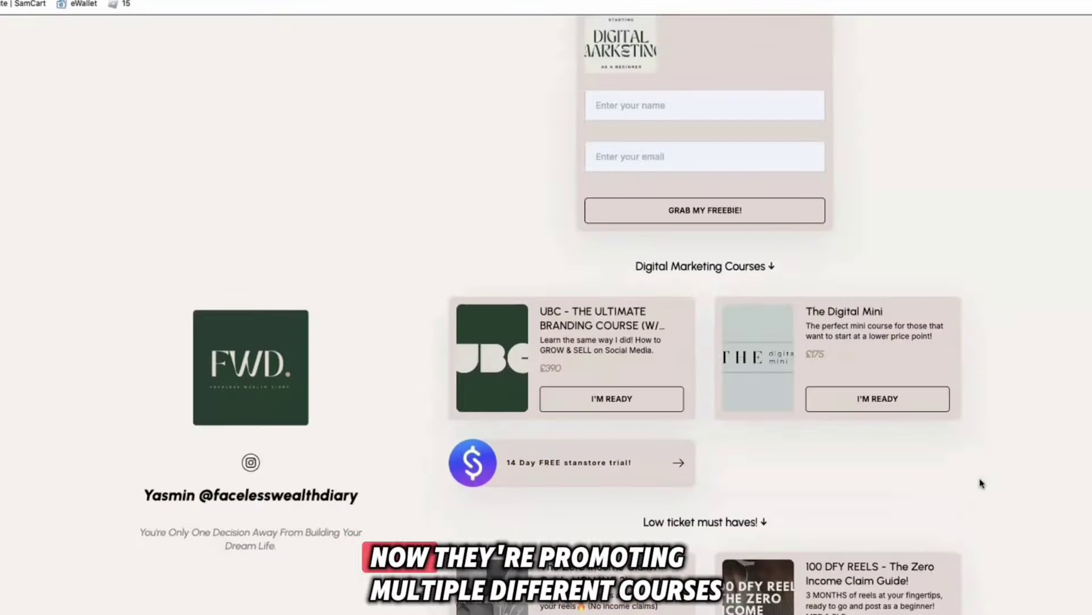
scroll(980, 483, "down", 2)
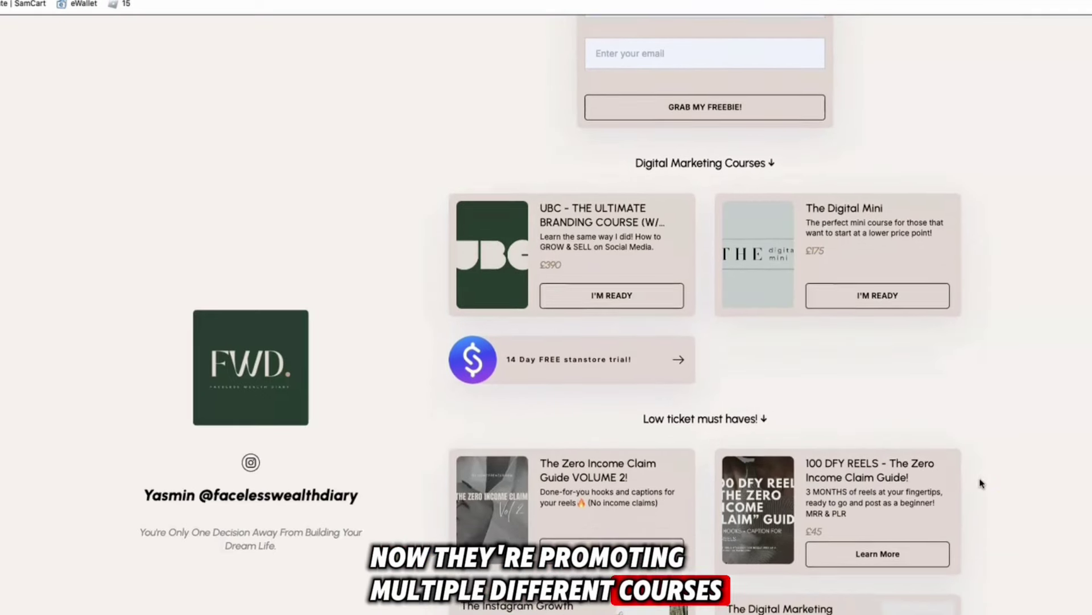
scroll(980, 482, "down", 1)
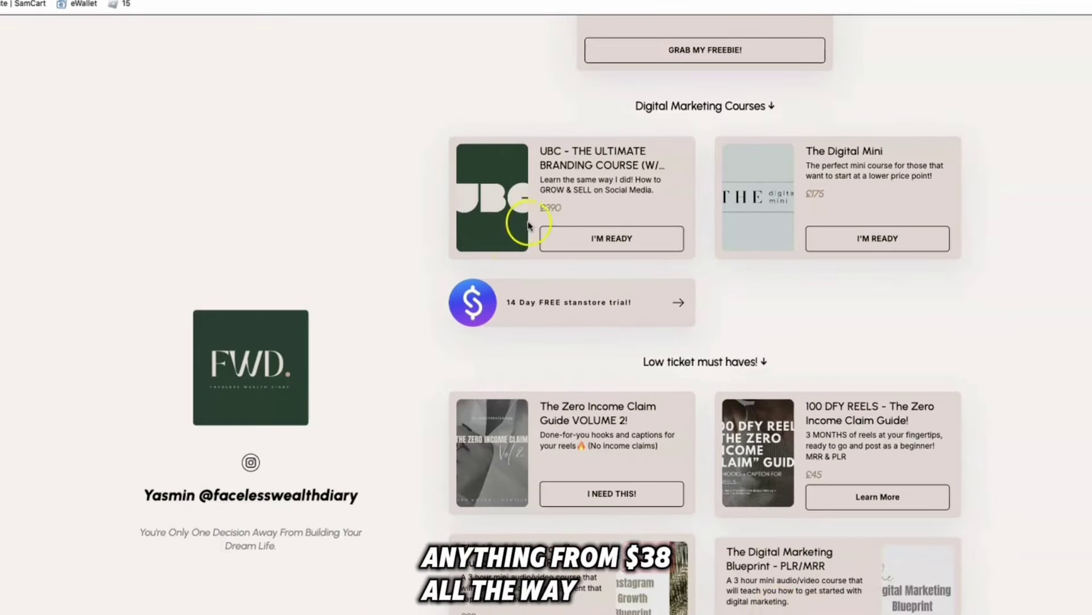
scroll(552, 226, "up", 5)
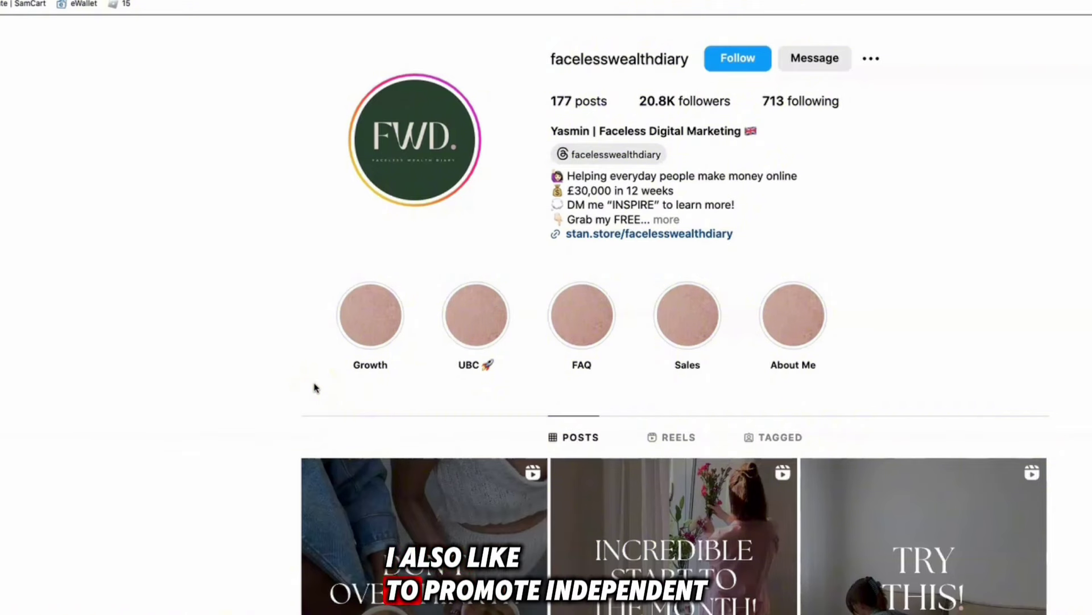
Examine the facelesswealthdiary Instagram profile and its grid of faceless posts.
scroll(316, 388, "down", 1)
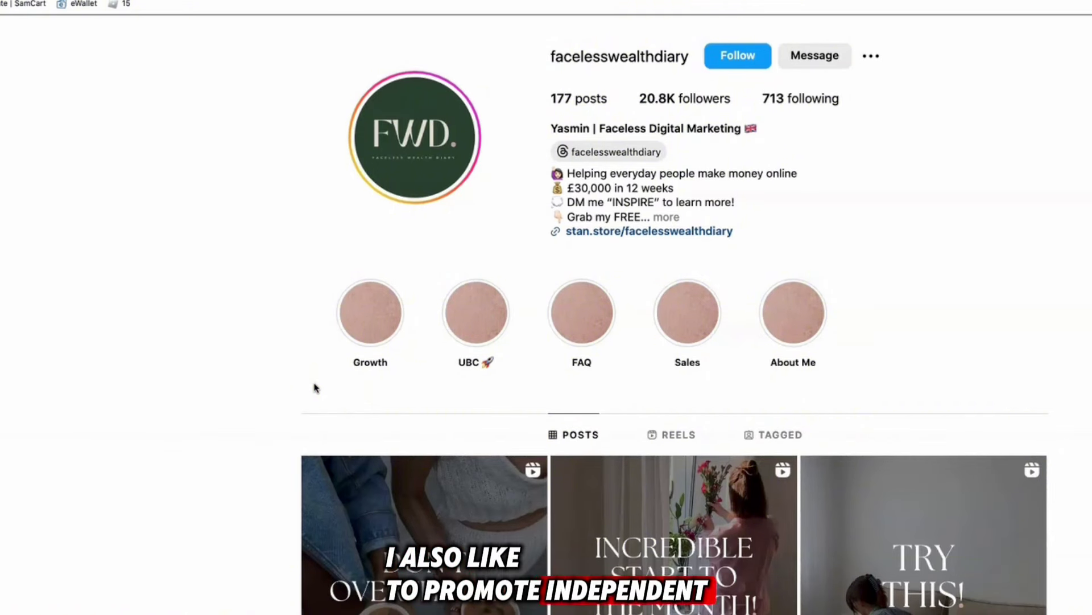
scroll(302, 396, "down", 1)
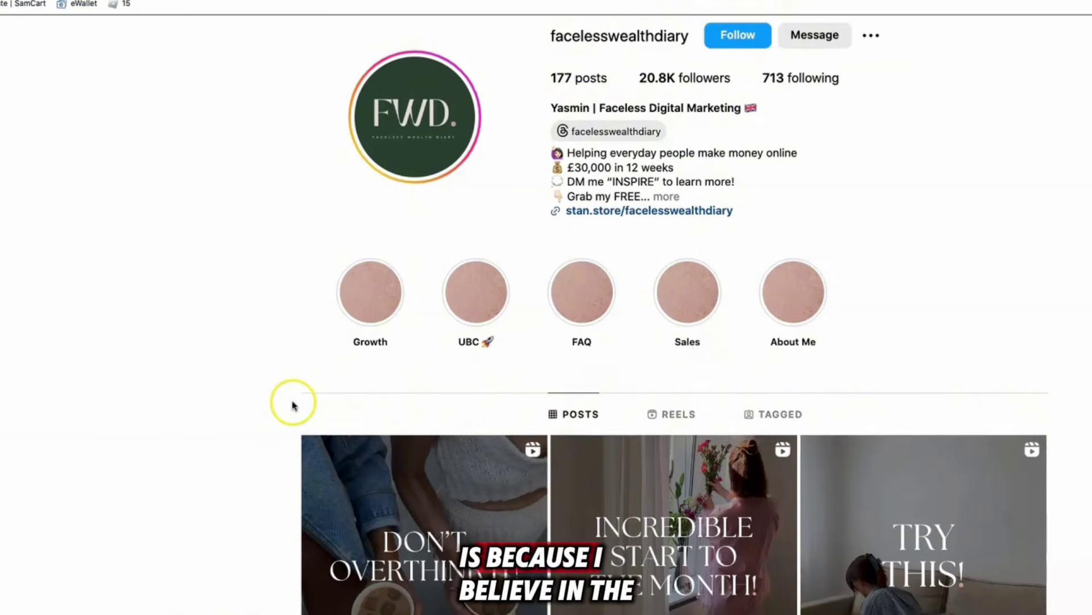
scroll(293, 405, "down", 1)
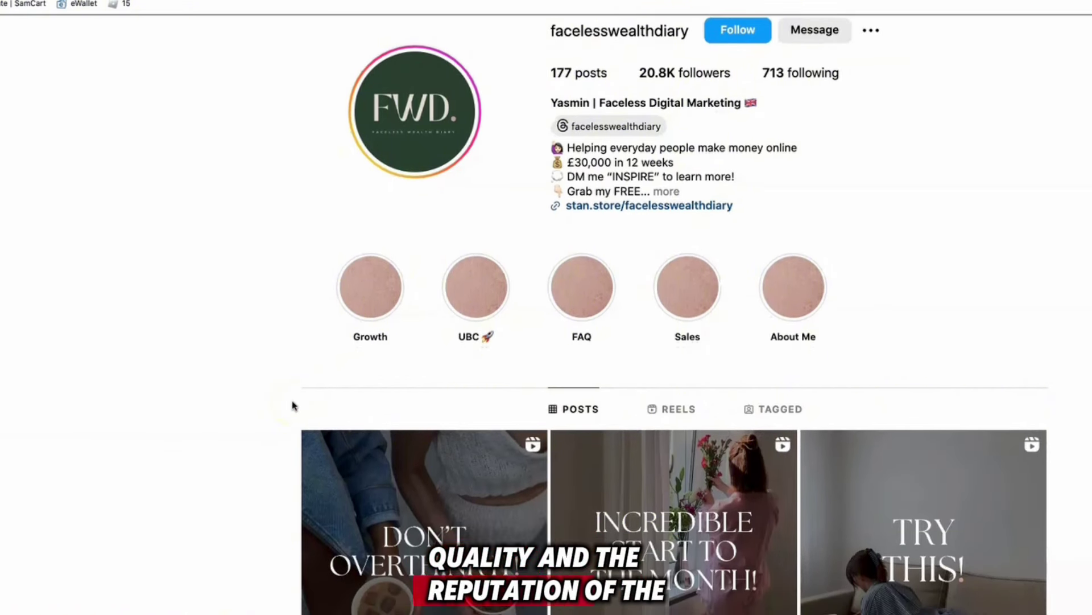
scroll(293, 405, "down", 1)
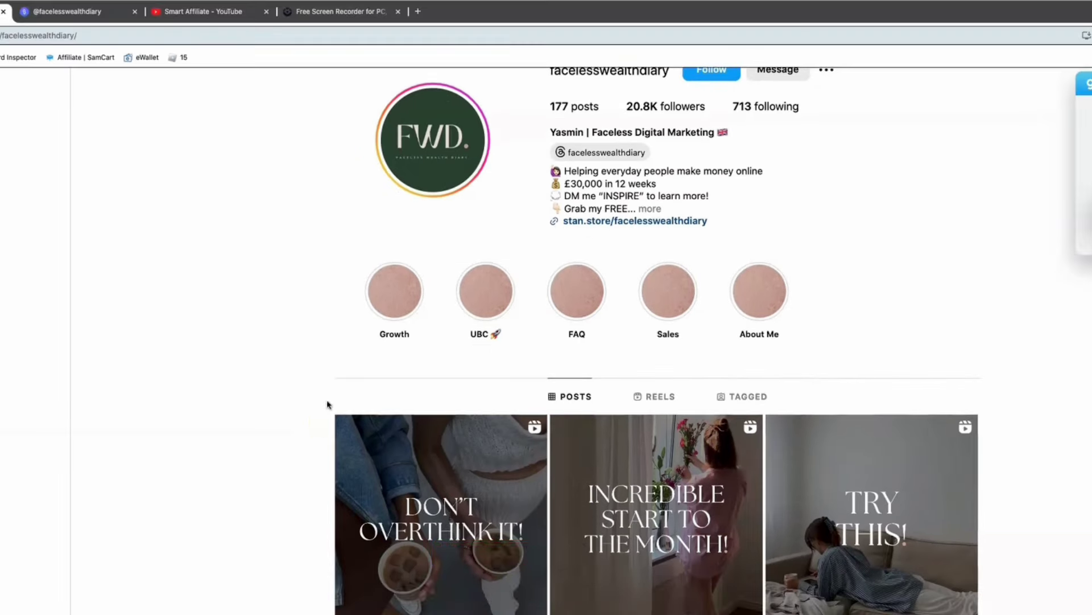
scroll(293, 406, "down", 1)
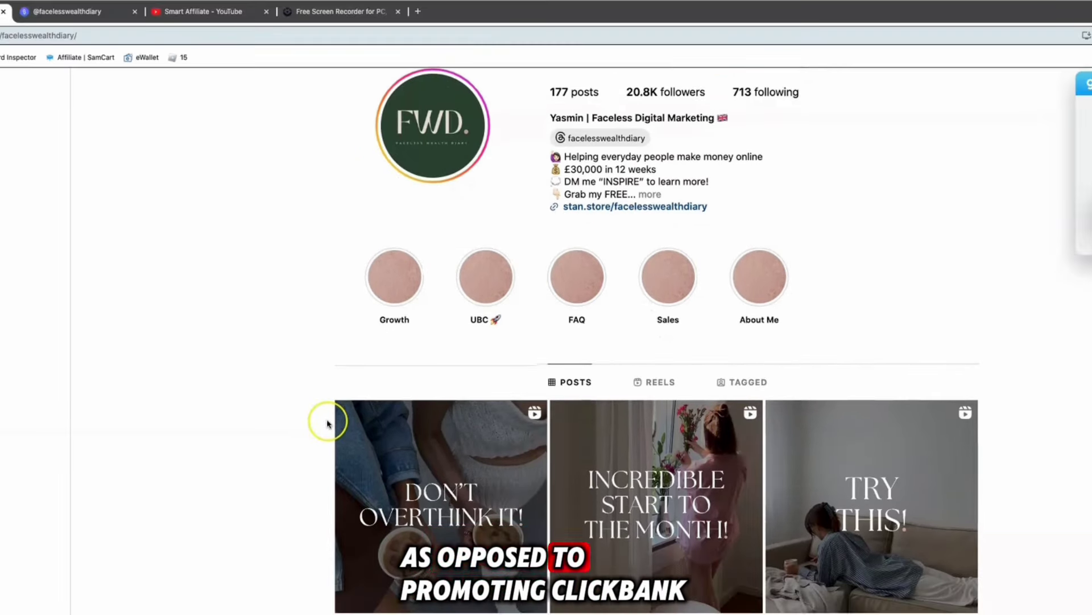
scroll(328, 423, "down", 1)
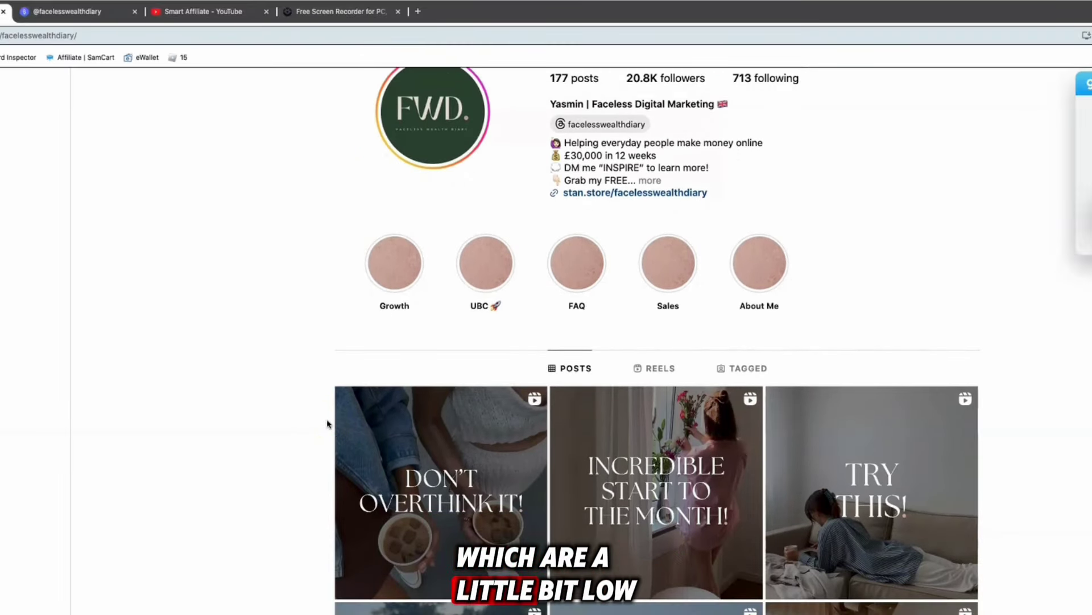
scroll(327, 423, "down", 3)
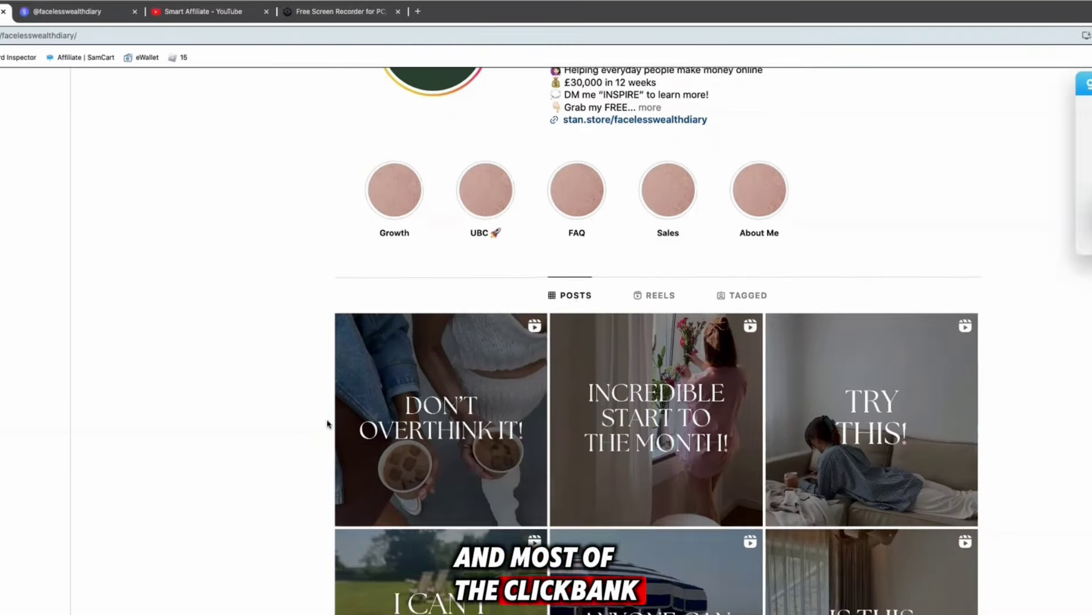
scroll(327, 423, "down", 2)
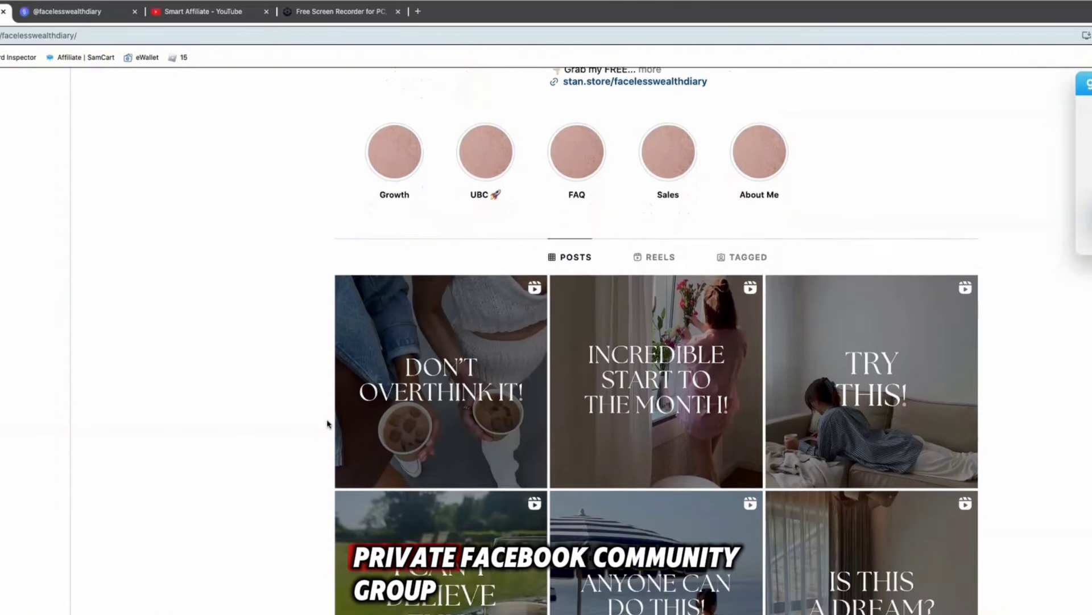
scroll(327, 424, "down", 2)
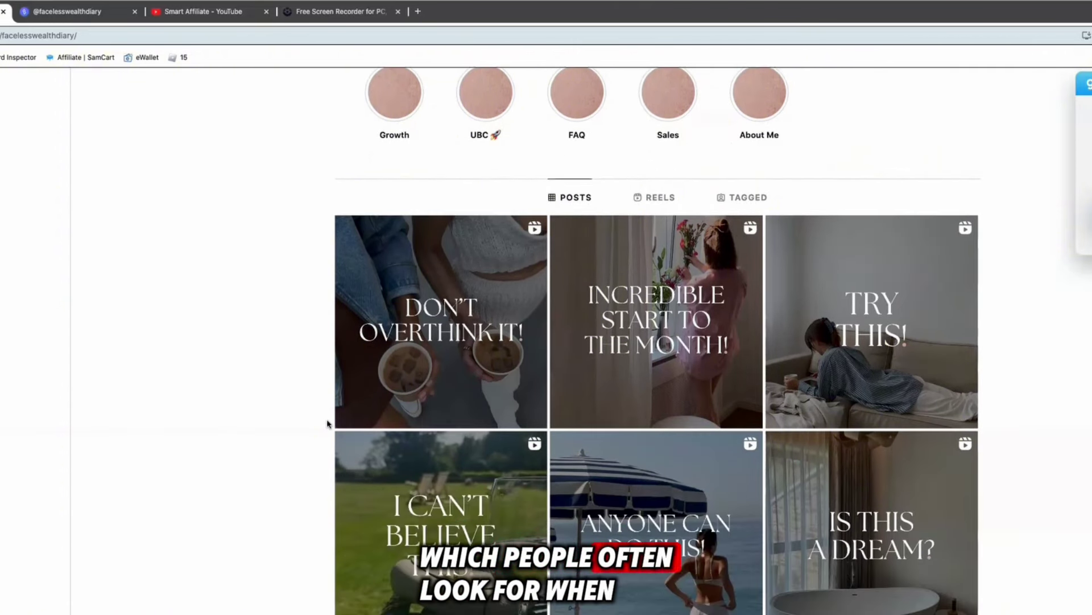
scroll(292, 408, "down", 1)
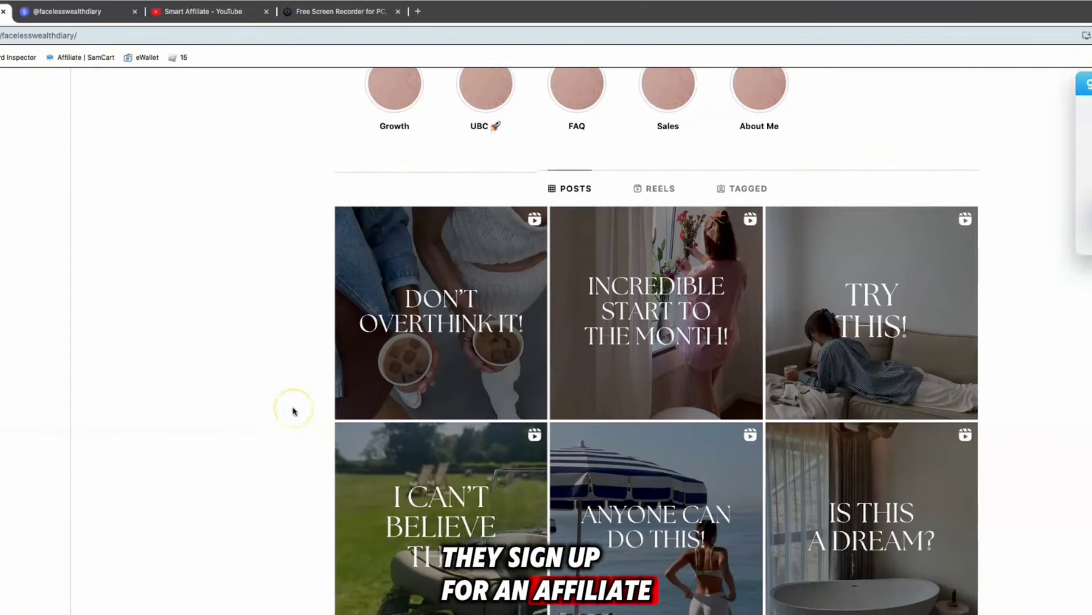
scroll(293, 411, "down", 3)
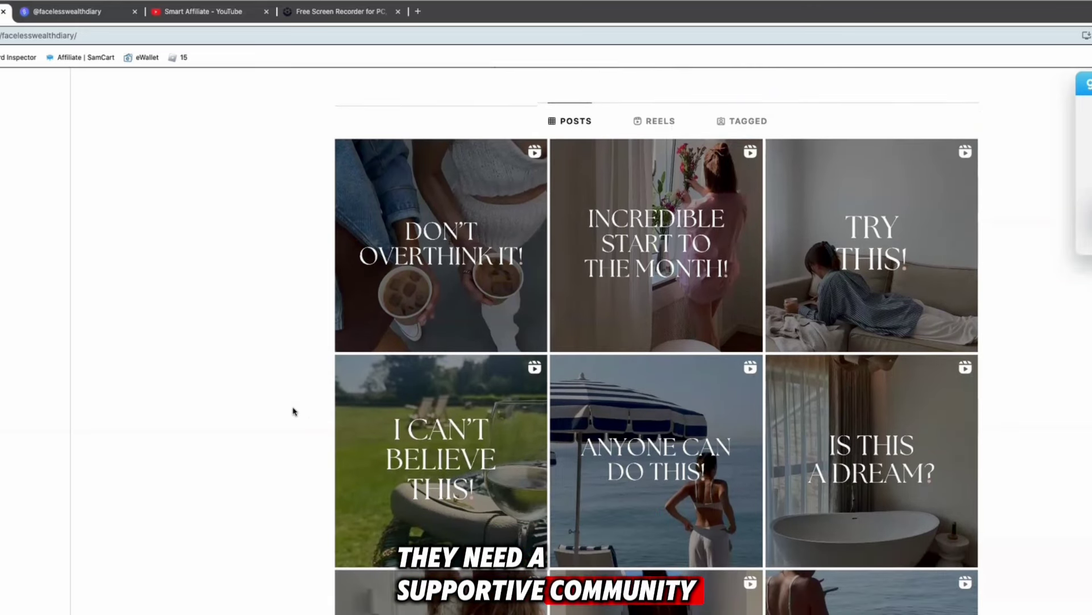
scroll(294, 411, "down", 1)
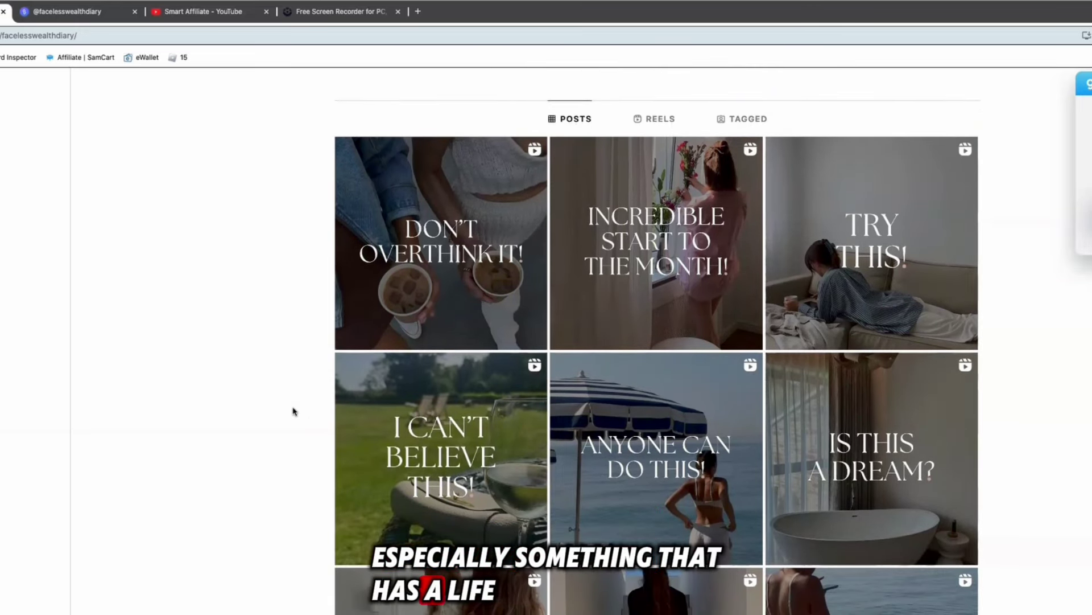
scroll(293, 410, "down", 1)
scroll(294, 411, "up", 5)
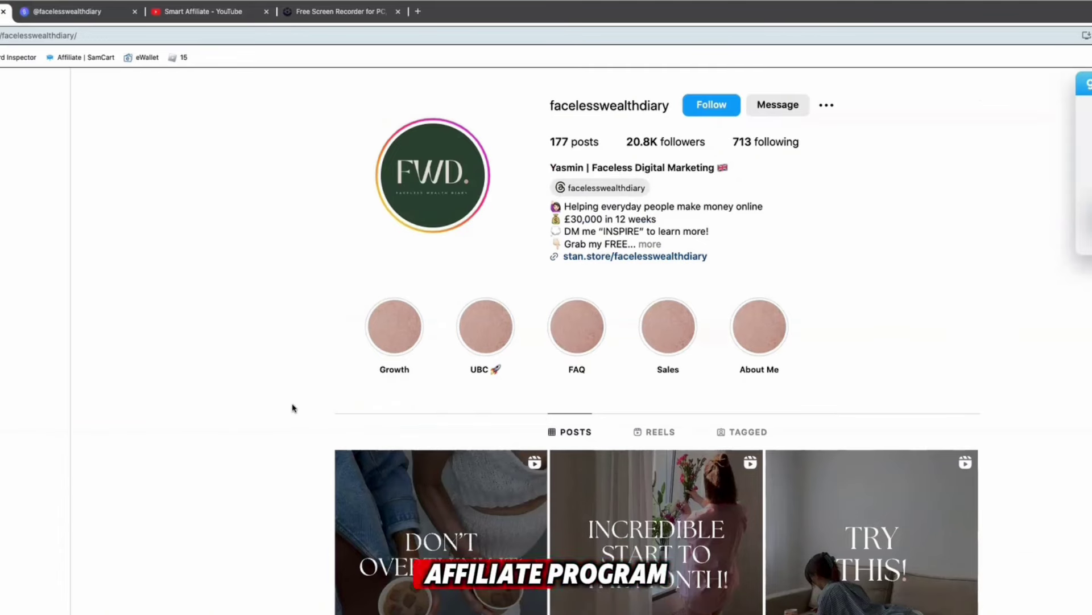
Switch to the Smart Affiliate YouTube channel and open the link in its channel header.
left_click(195, 14)
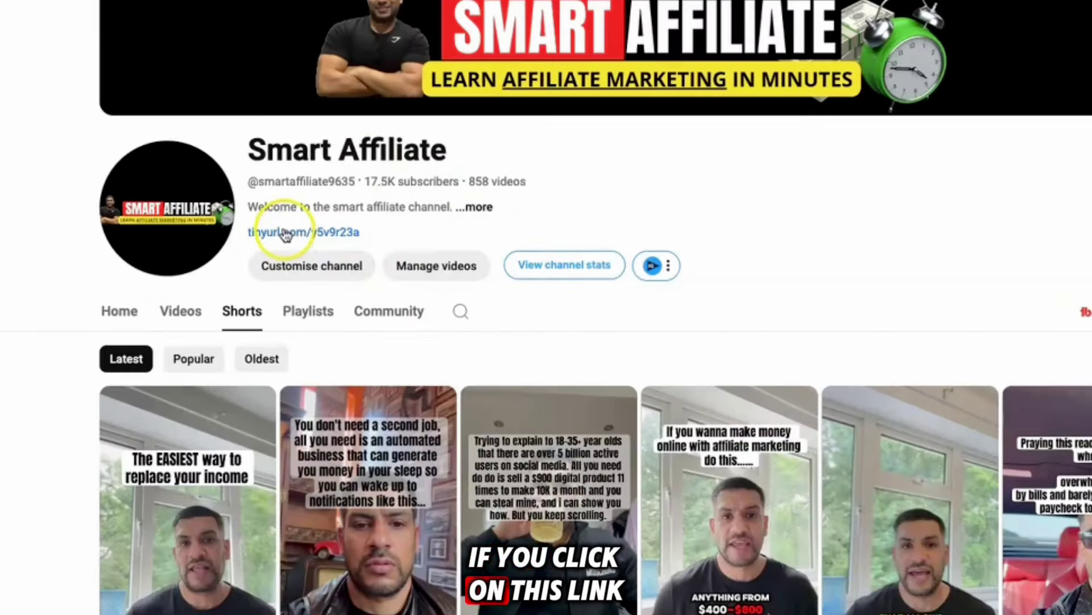
left_click(287, 233)
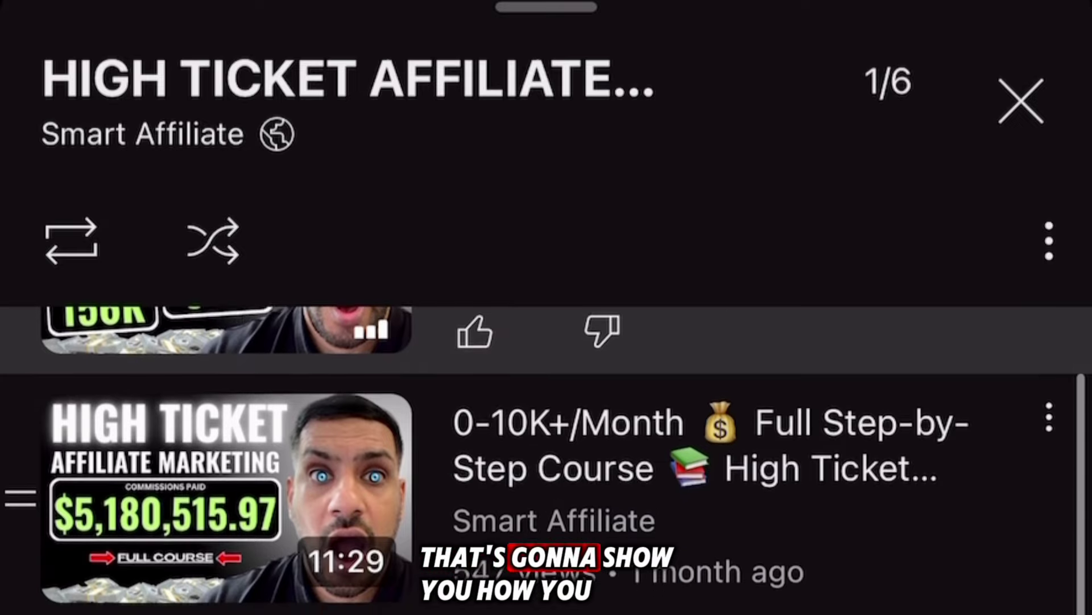
Look through the course videos in Smart Affiliate's high ticket affiliate playlist.
scroll(546, 455, "down", 5)
scroll(546, 455, "down", 3)
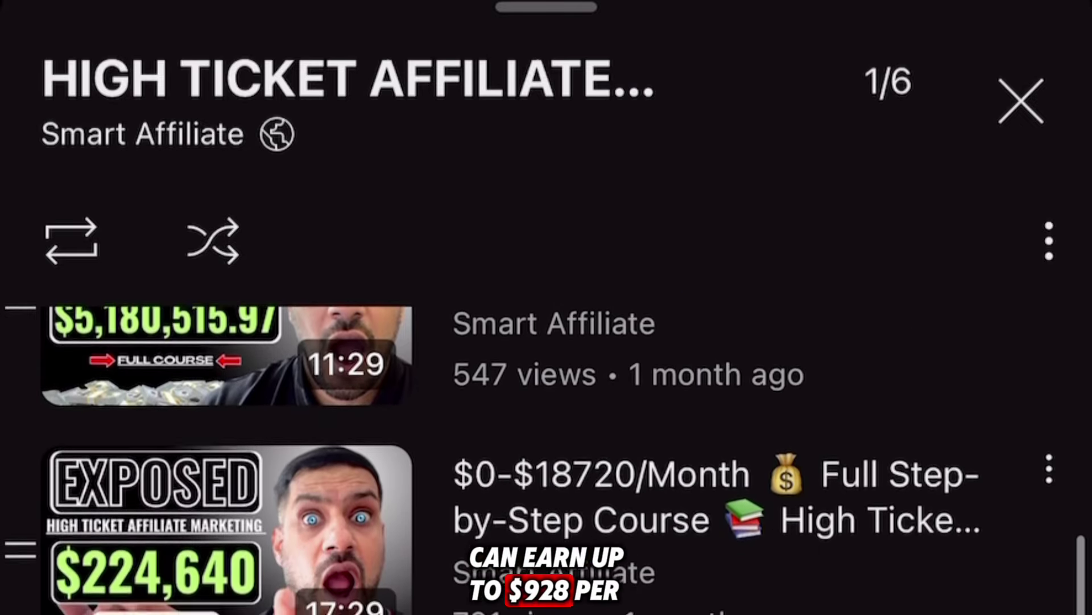
scroll(546, 455, "down", 5)
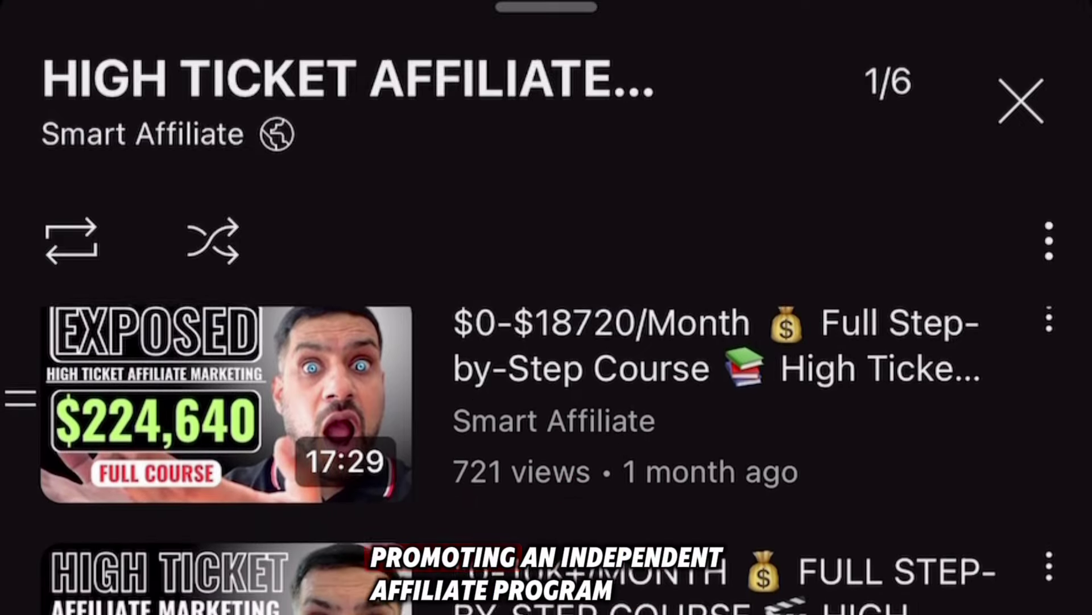
scroll(546, 455, "up", 10)
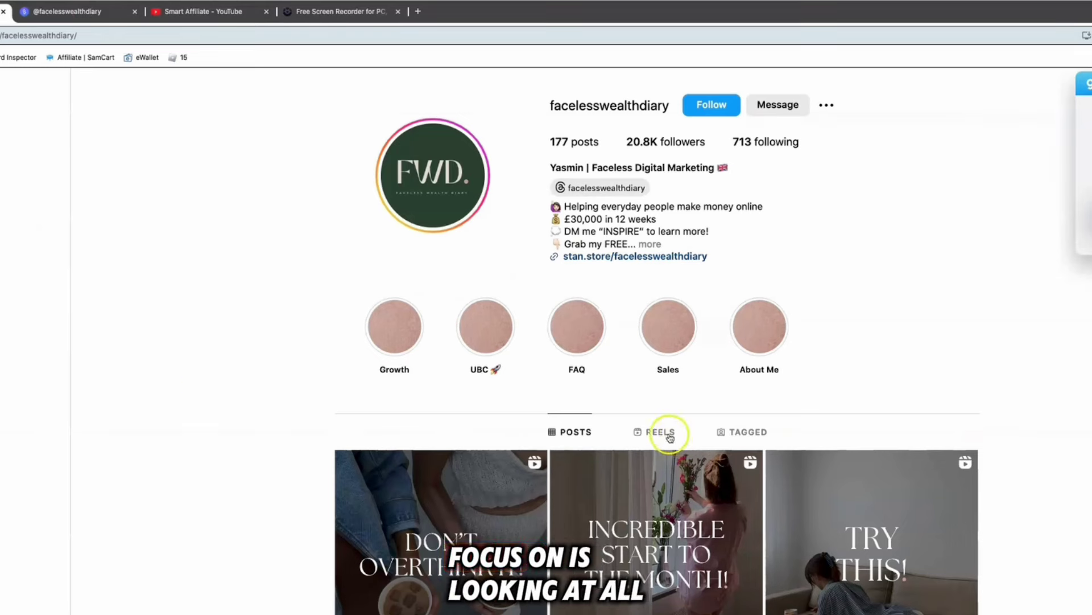
Show only the reels on the facelesswealthdiary Instagram profile.
left_click(661, 433)
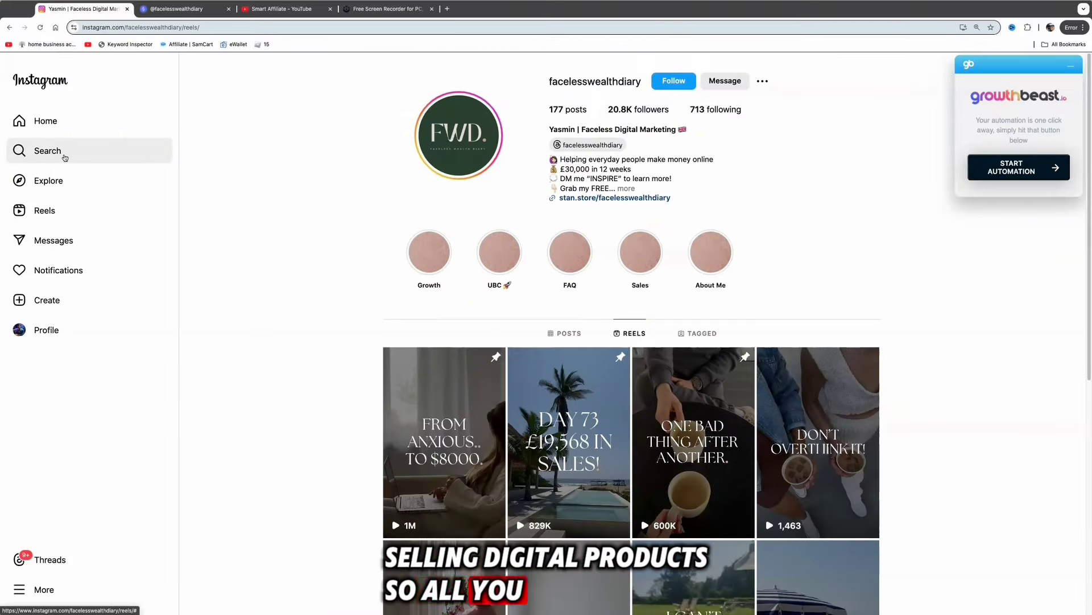
Search Instagram for "faceless" and open the reels of the facelessmarketingcollective account.
left_click(65, 158)
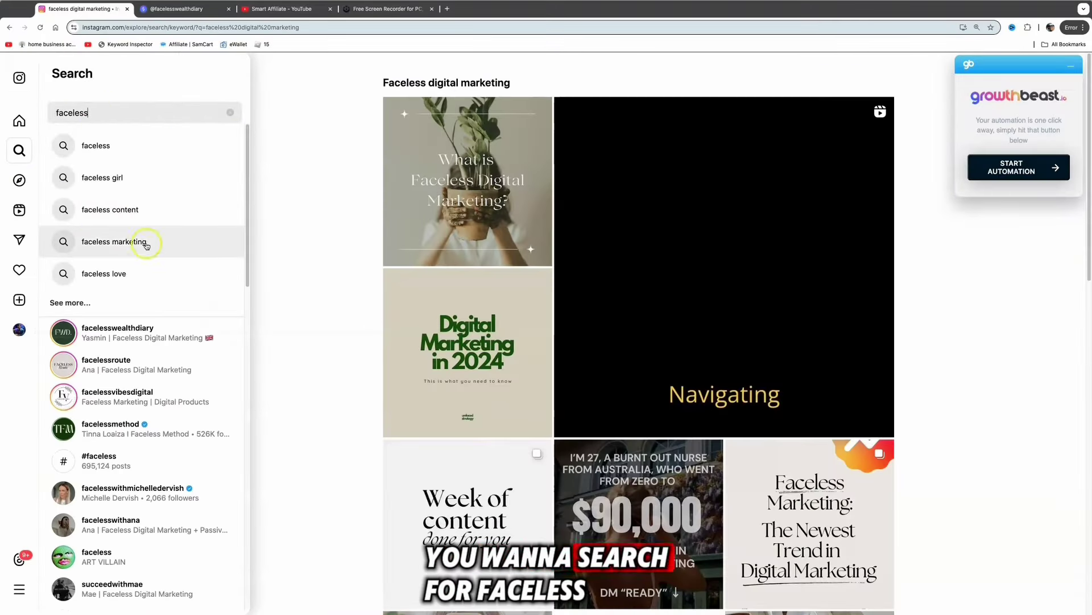
scroll(160, 341, "down", 3)
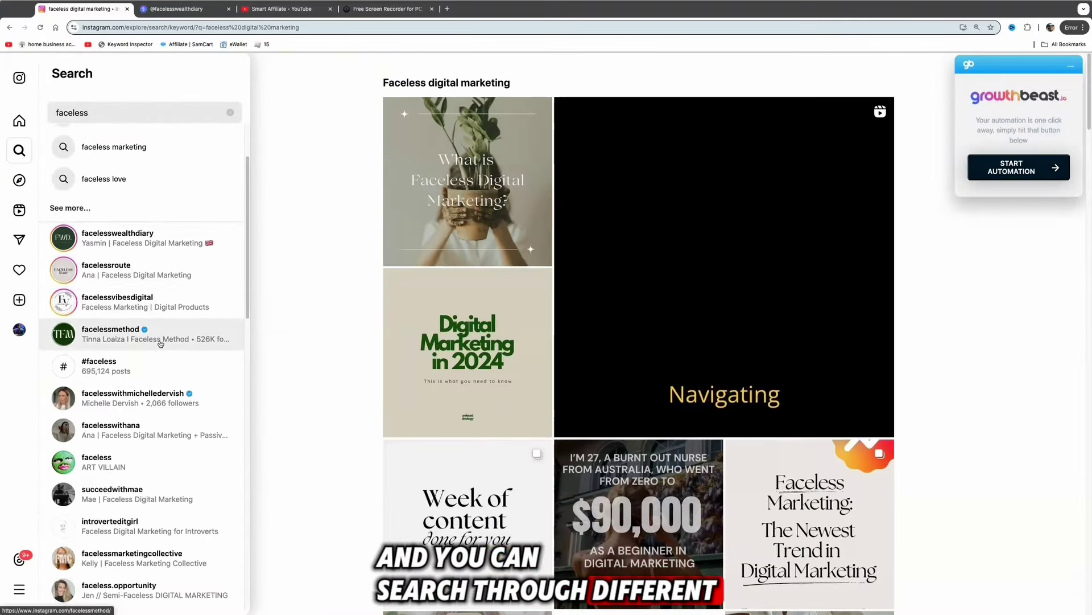
scroll(160, 343, "down", 3)
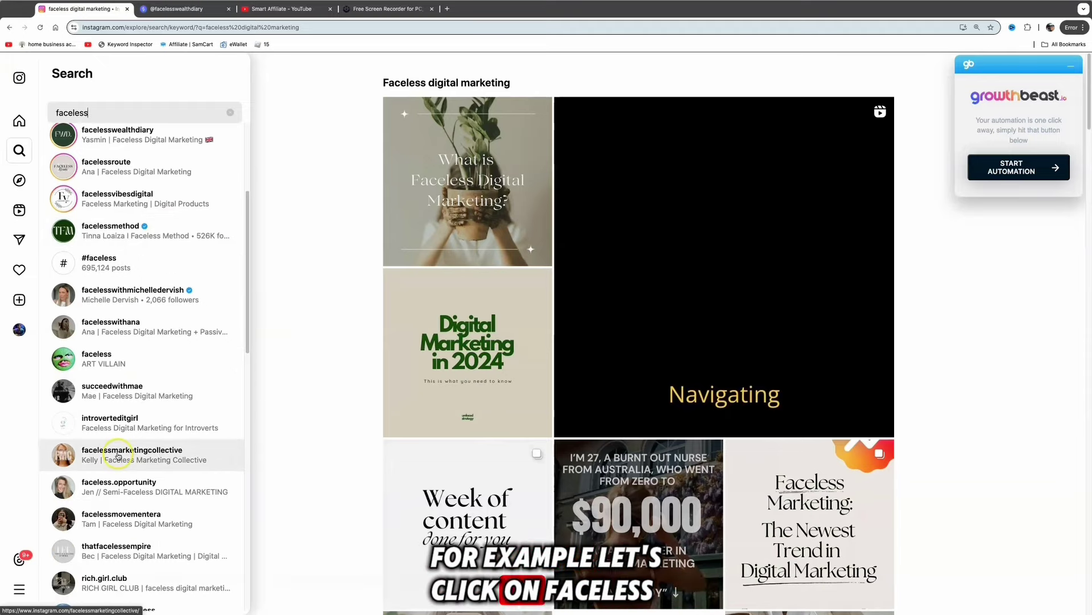
left_click(118, 455)
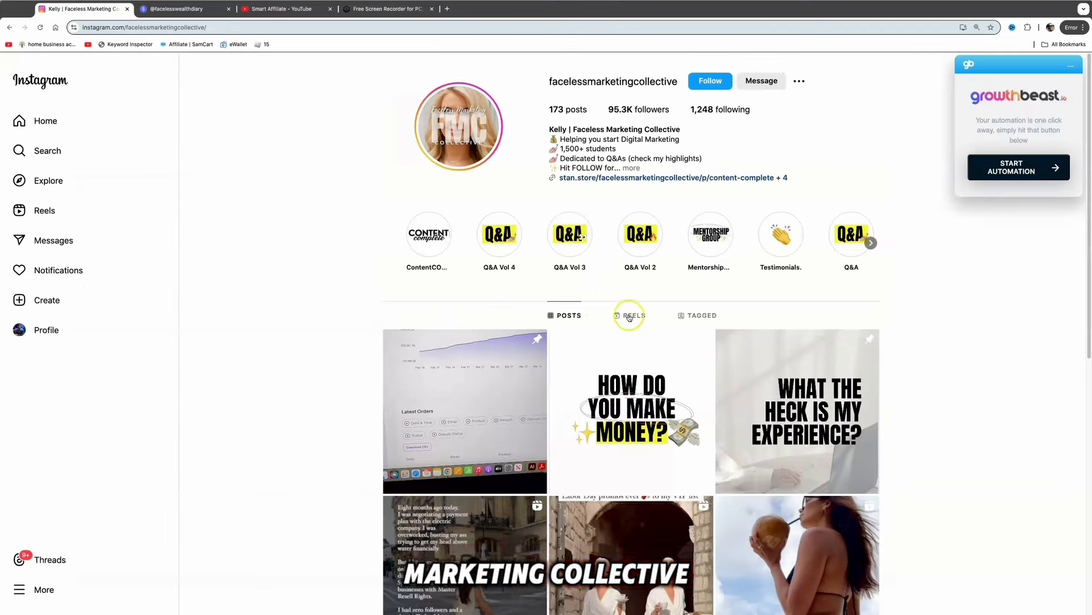
left_click(630, 315)
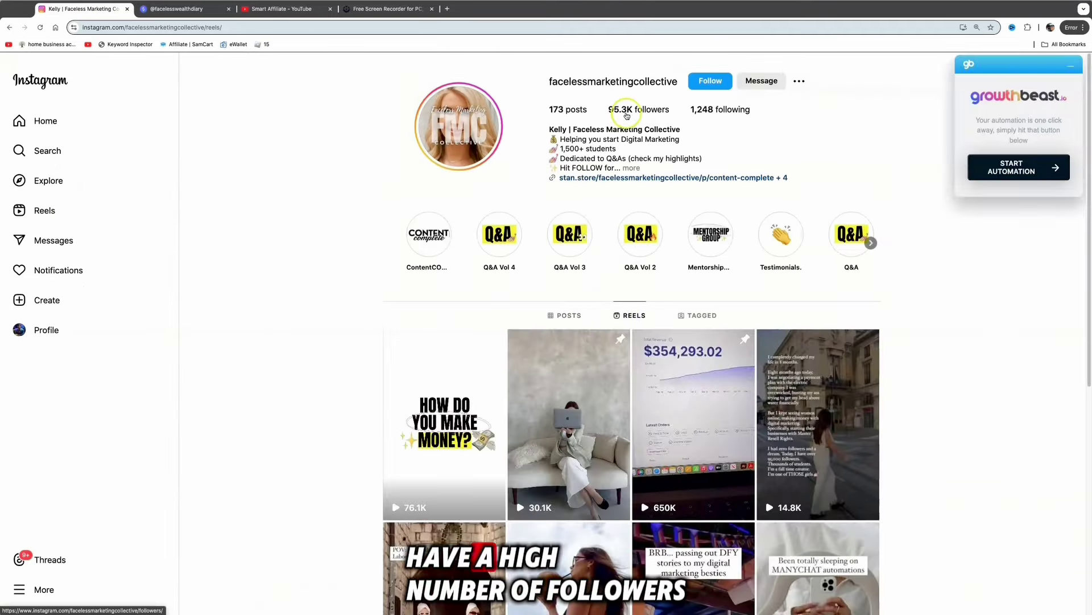
Look through the bio, story highlights and reels on the facelessmarketingcollective profile.
scroll(911, 349, "down", 3)
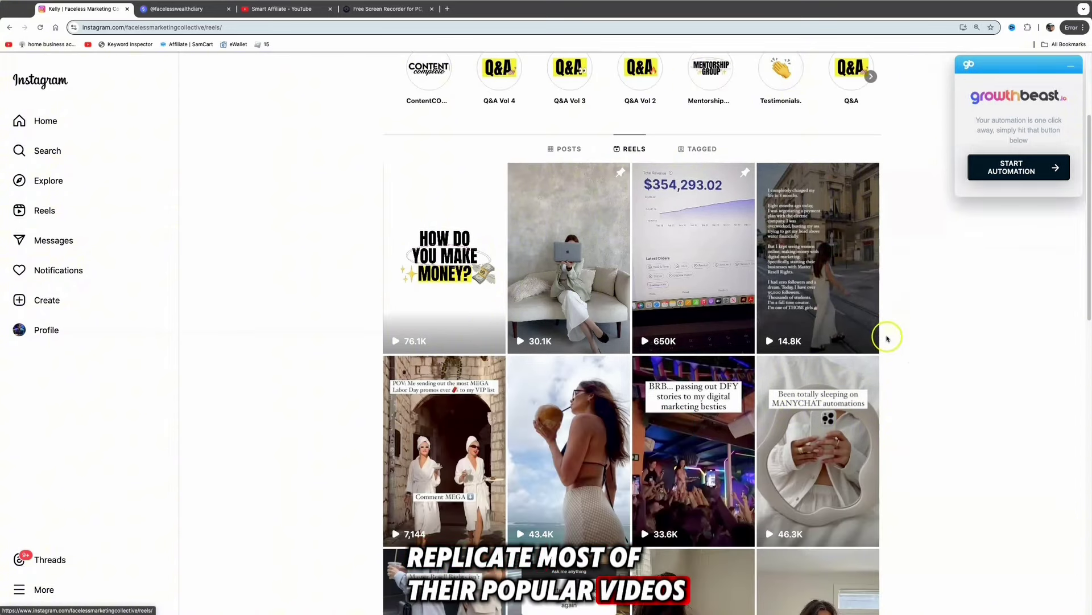
scroll(378, 191, "up", 3)
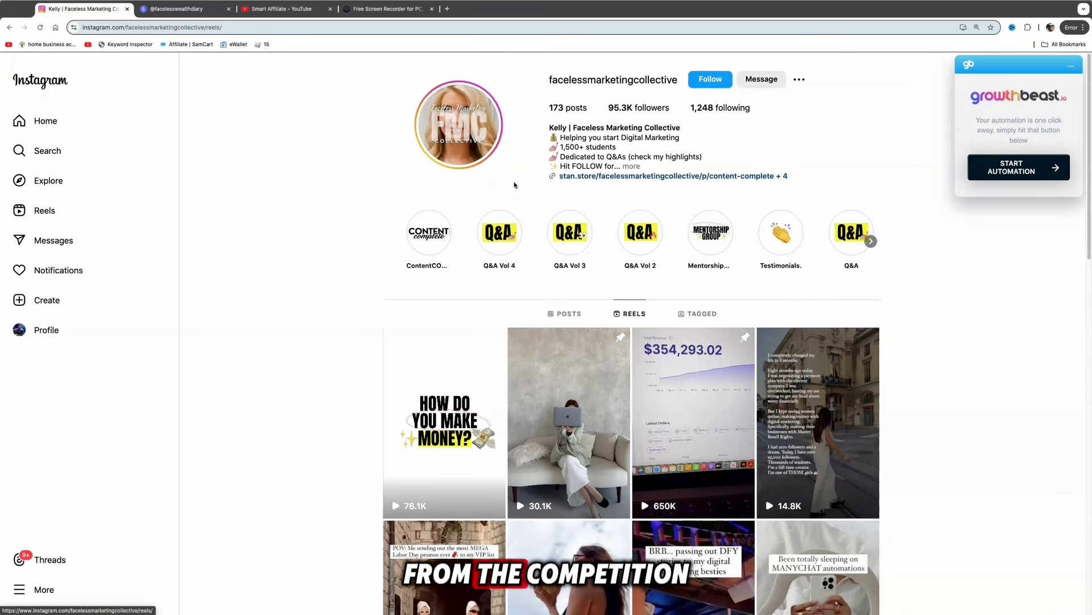
scroll(515, 185, "down", 1)
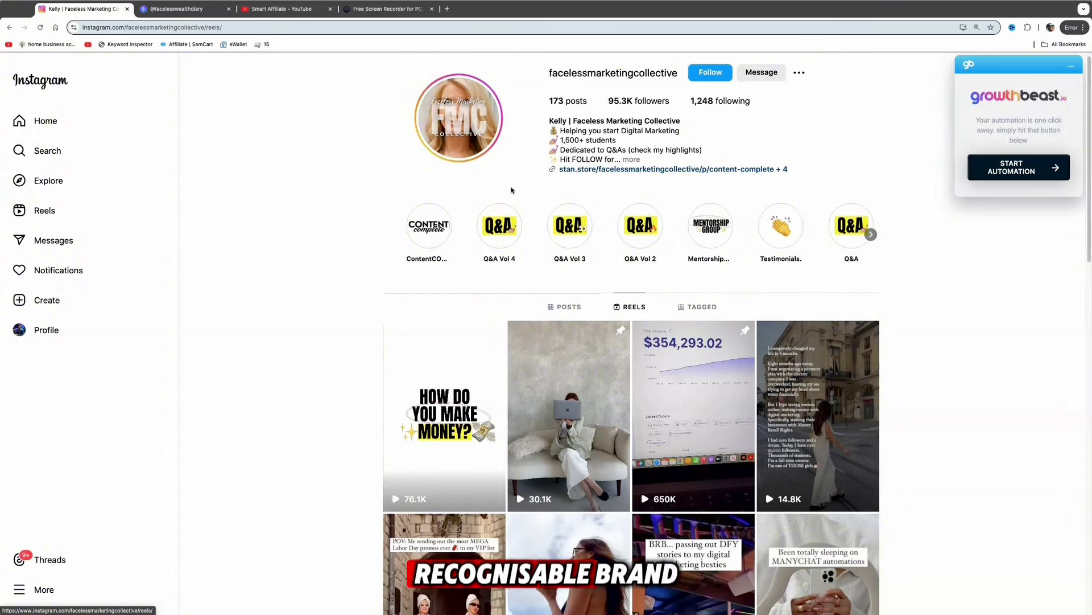
scroll(512, 190, "down", 1)
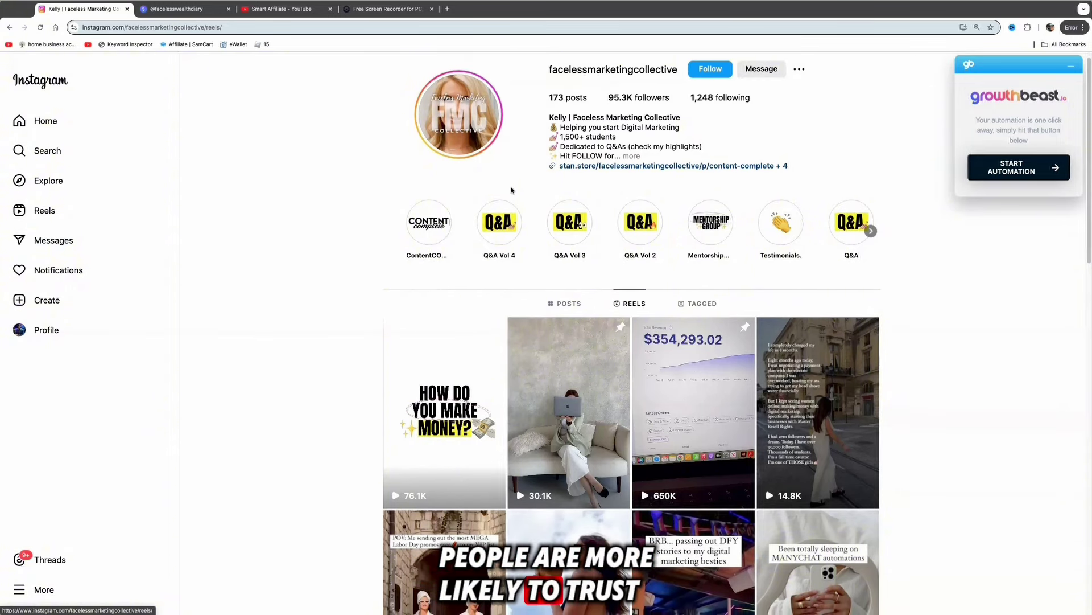
scroll(512, 190, "down", 1)
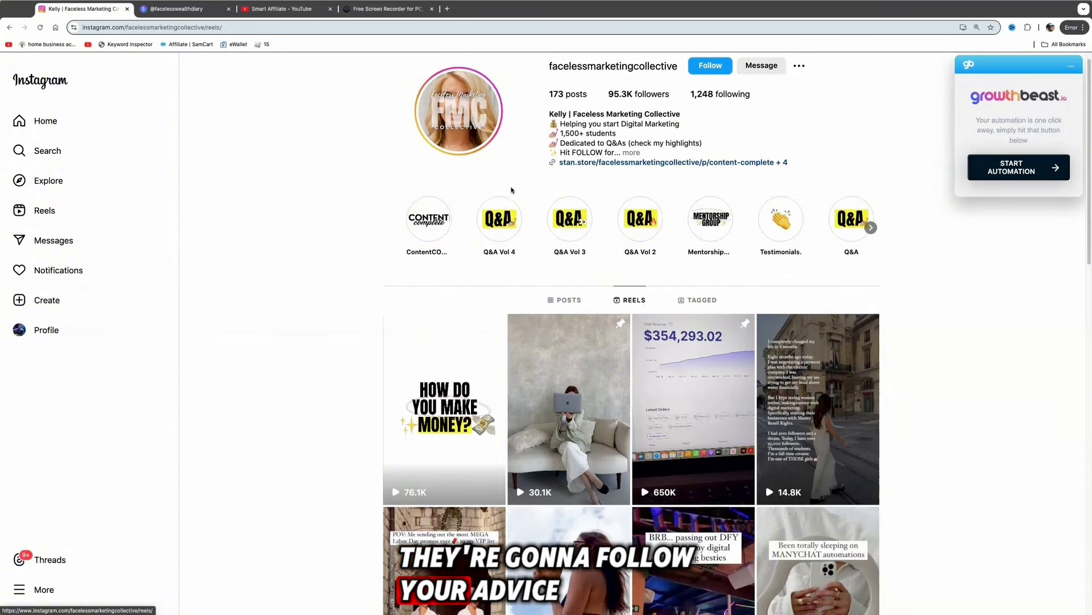
scroll(511, 190, "down", 1)
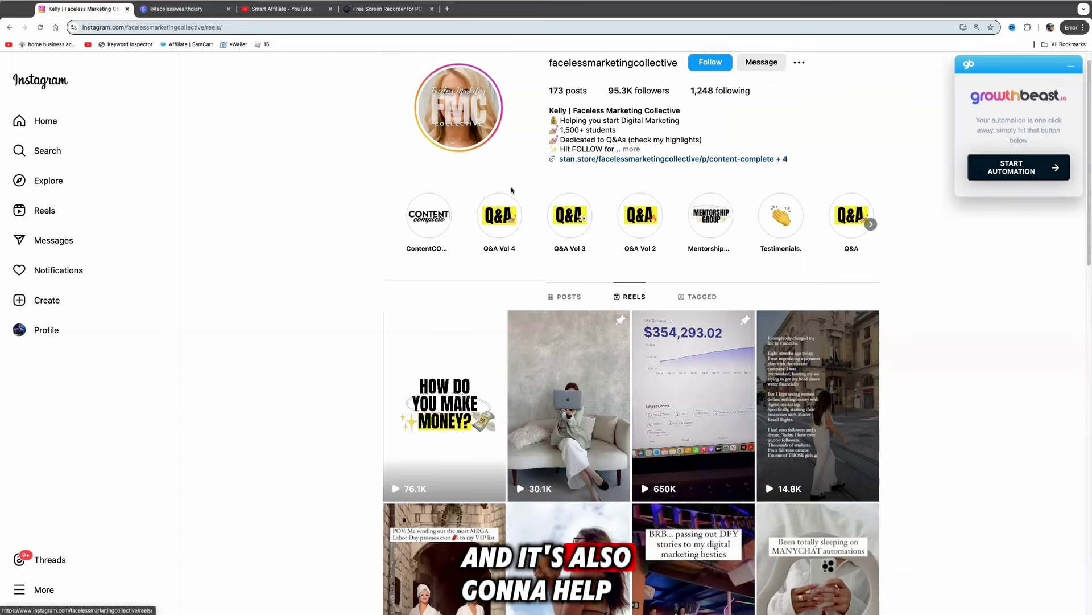
scroll(512, 190, "down", 1)
scroll(512, 190, "down", 1)
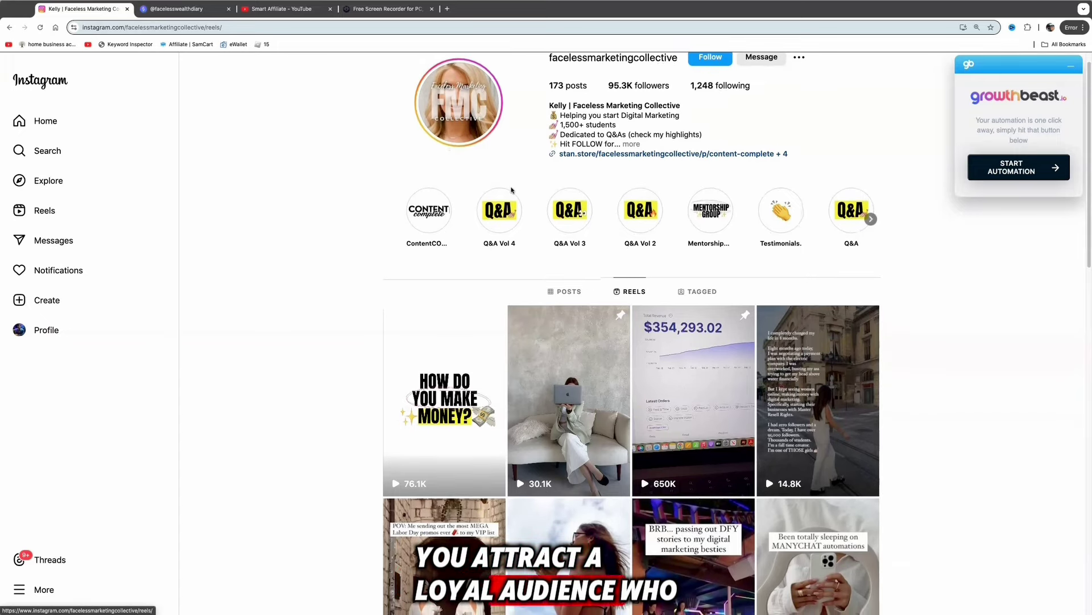
scroll(511, 190, "down", 1)
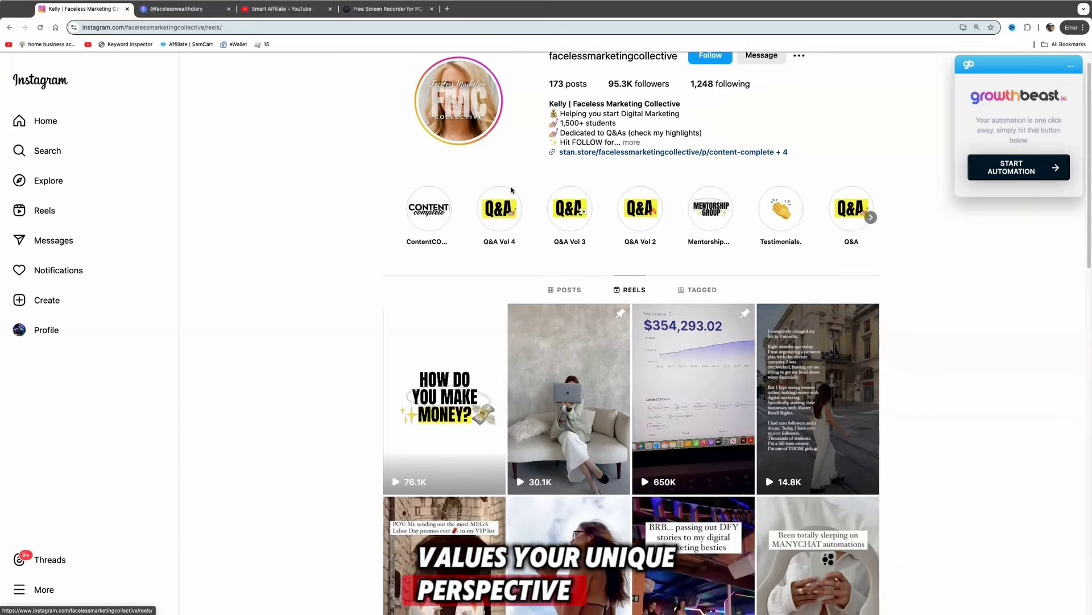
scroll(512, 190, "down", 2)
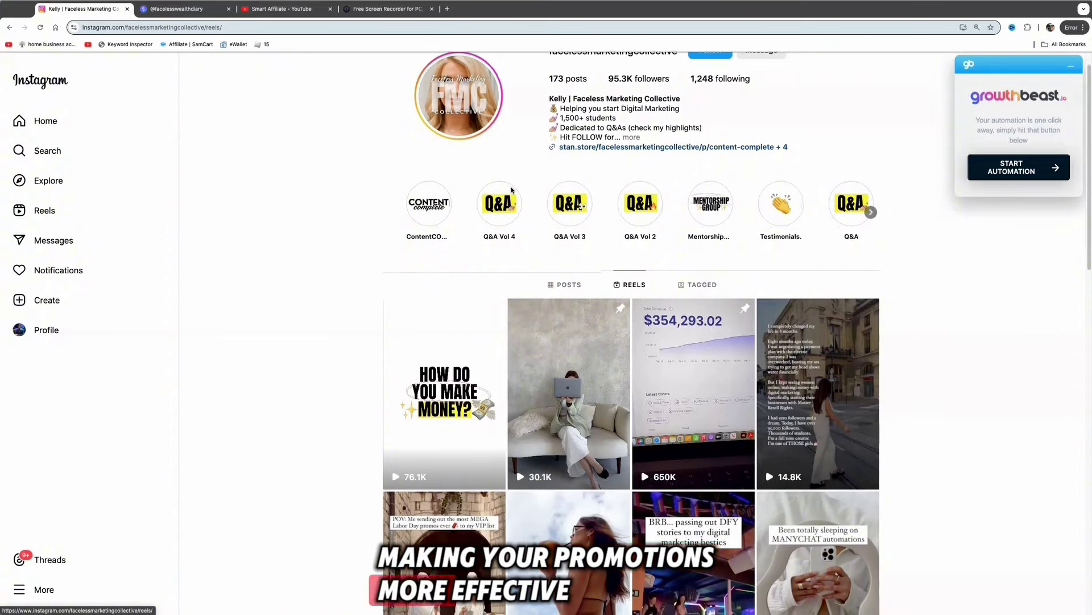
scroll(512, 190, "down", 1)
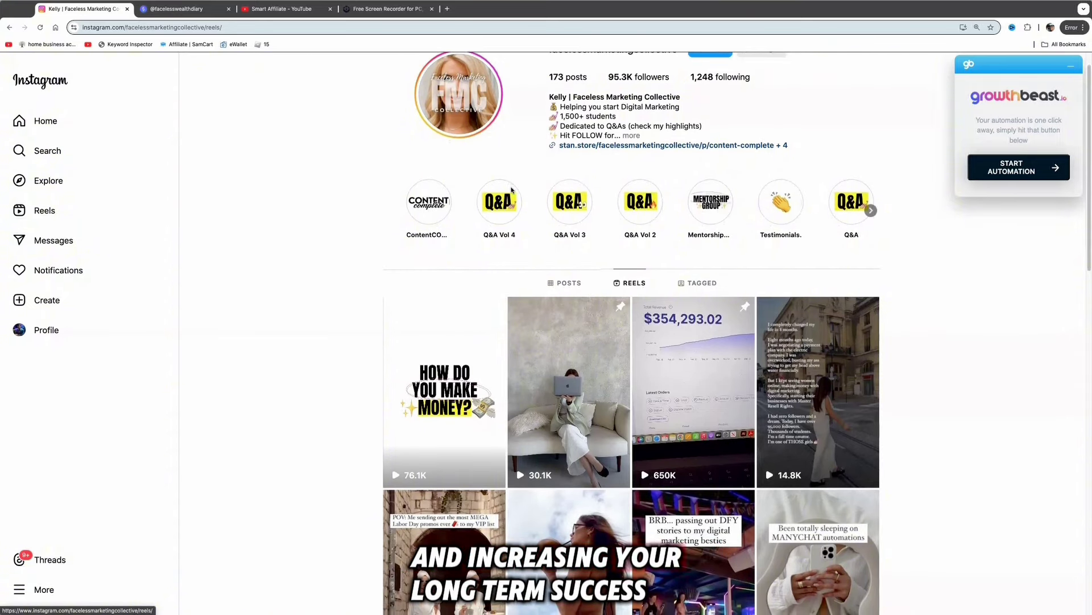
scroll(512, 190, "up", 2)
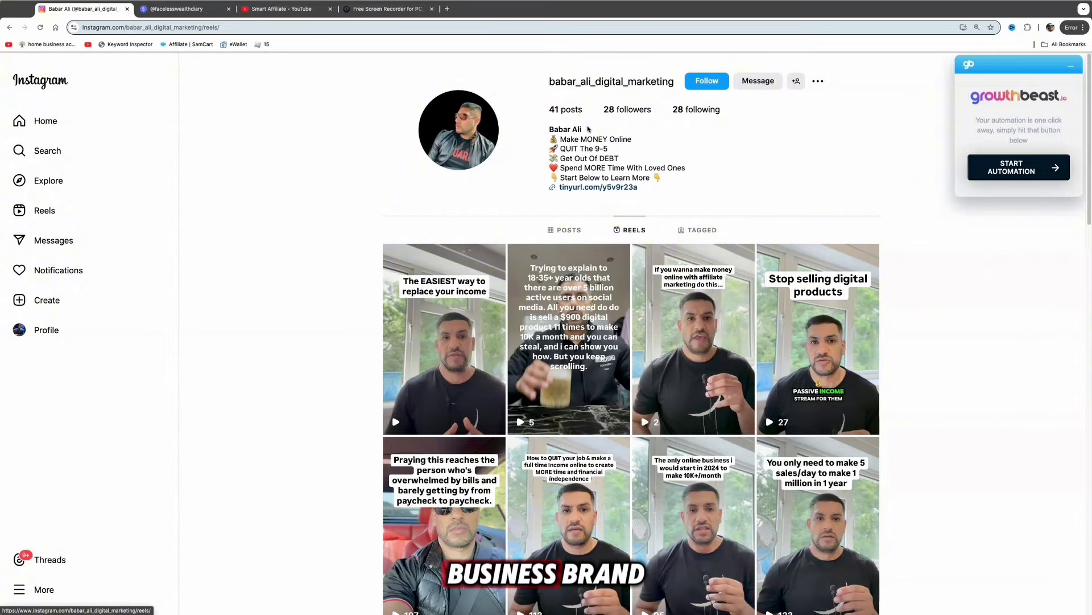
Highlight and read the name and bio lines on the digital marketing profile with 41 posts.
left_click(551, 130)
left_click_drag(549, 130, 598, 141)
left_click(566, 147)
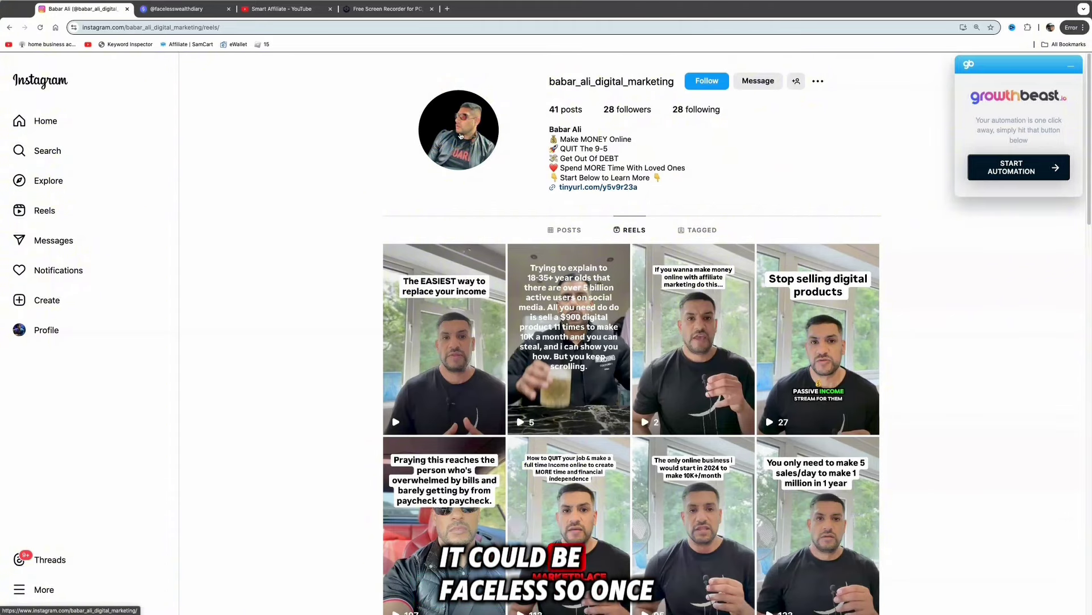
left_click(269, 169)
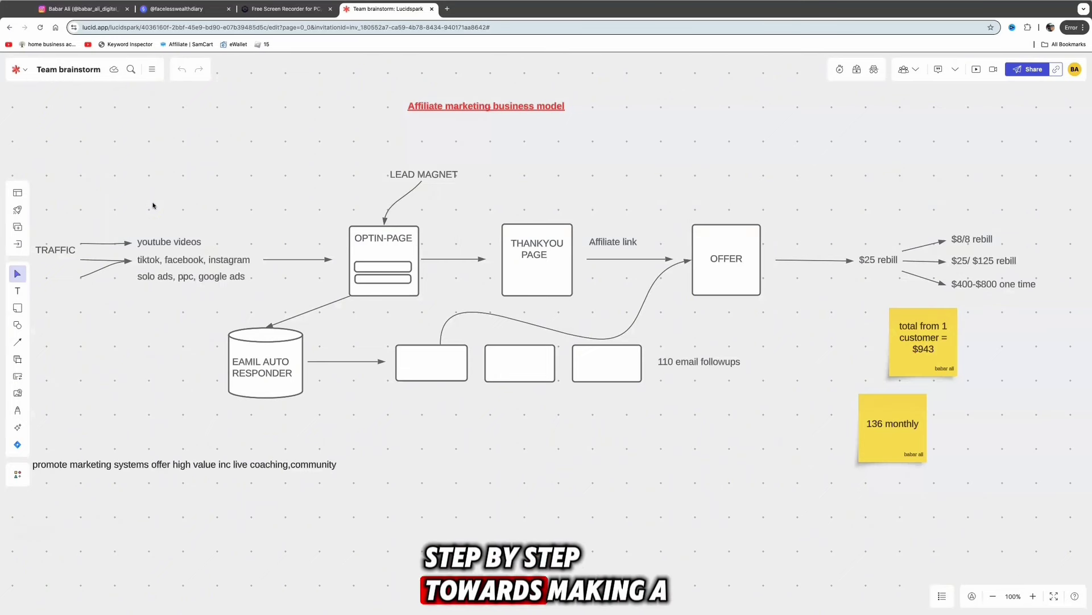
Examine the traffic sources and the opt-in page with its two entry fields in the Lucidspark affiliate marketing business model diagram.
left_click(280, 239)
left_click(151, 277)
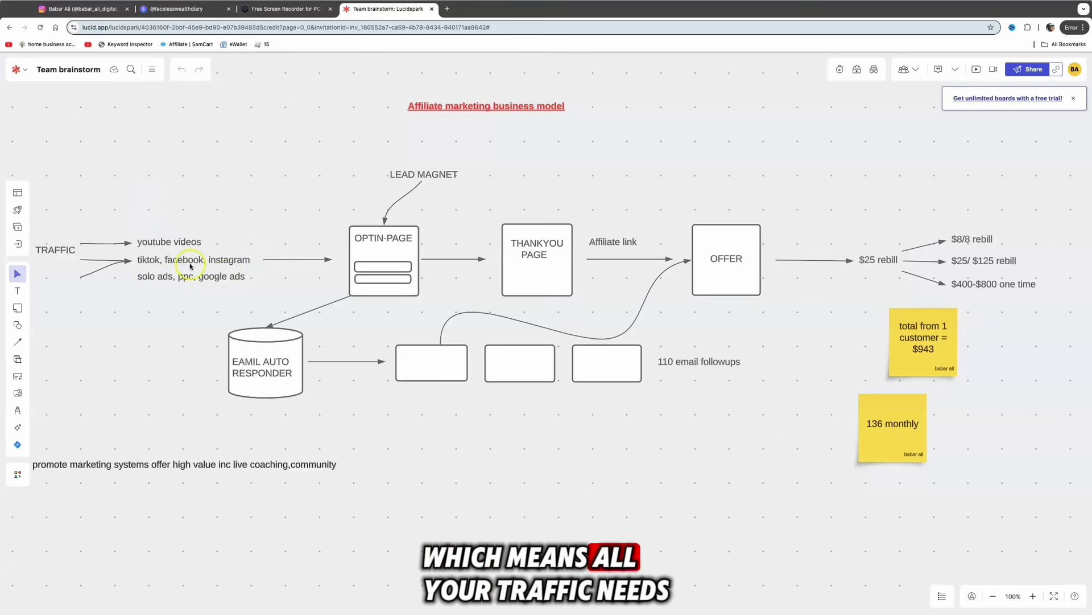
left_click(390, 248)
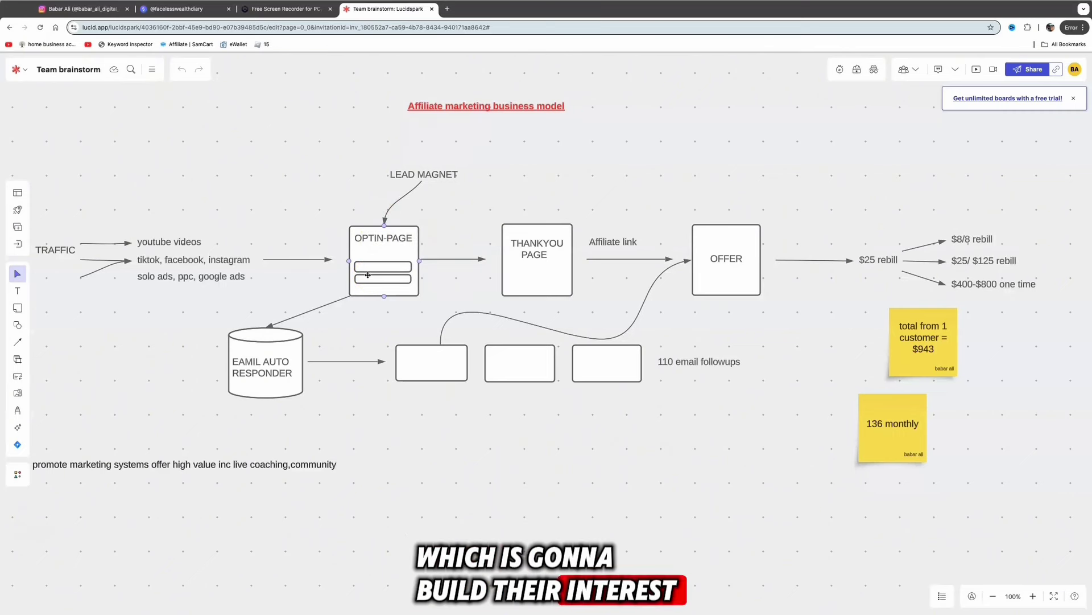
left_click(363, 268)
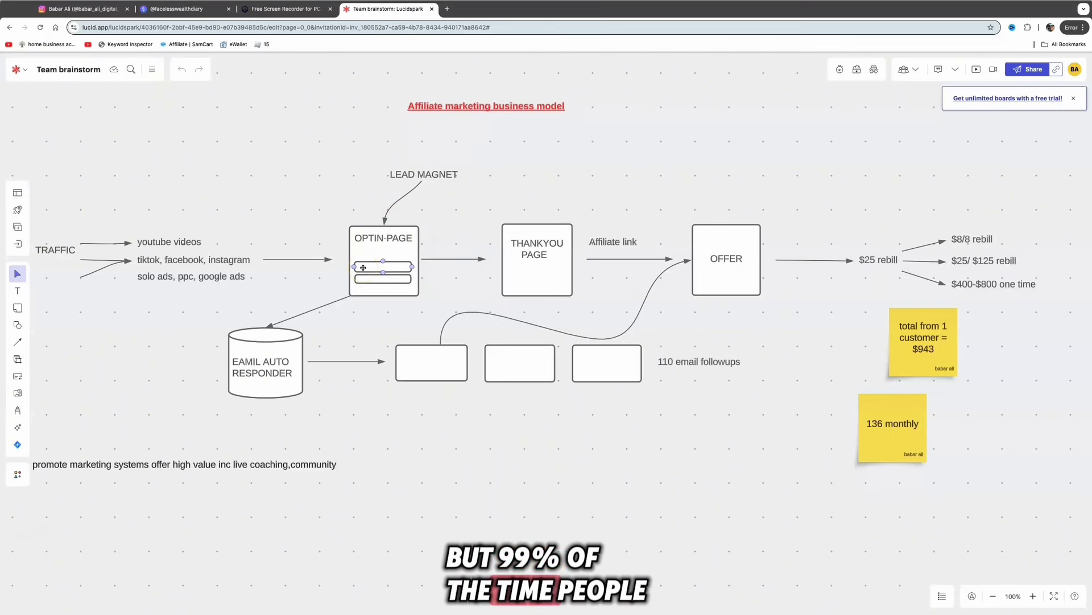
left_click(387, 279)
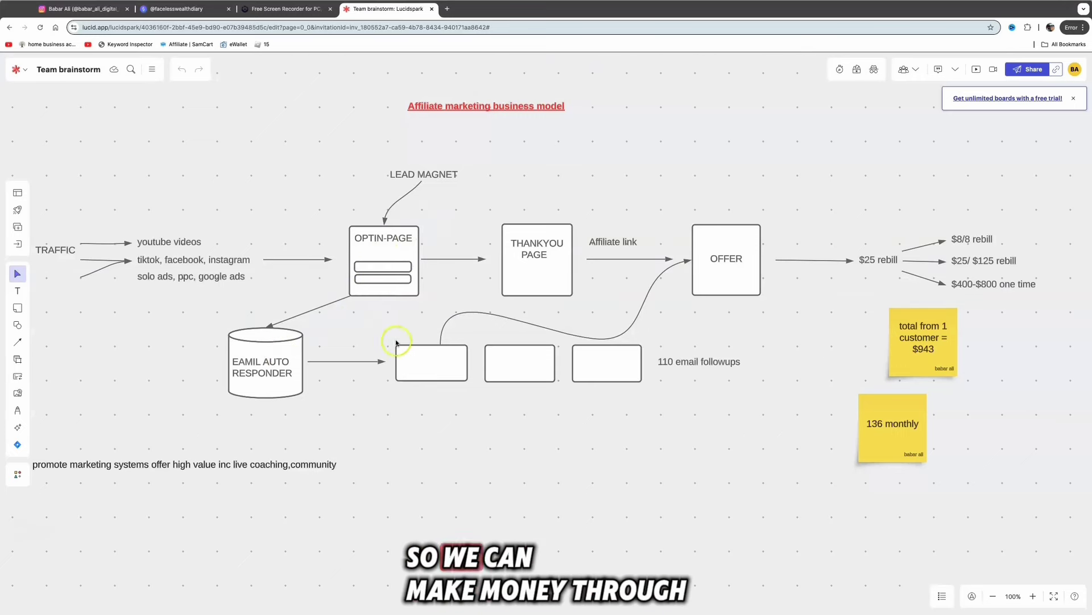
Trace the email follow-ups, opt-in page and offer in the diagram, and select the funnel section between traffic and rebills.
left_click(544, 381)
left_click(607, 363)
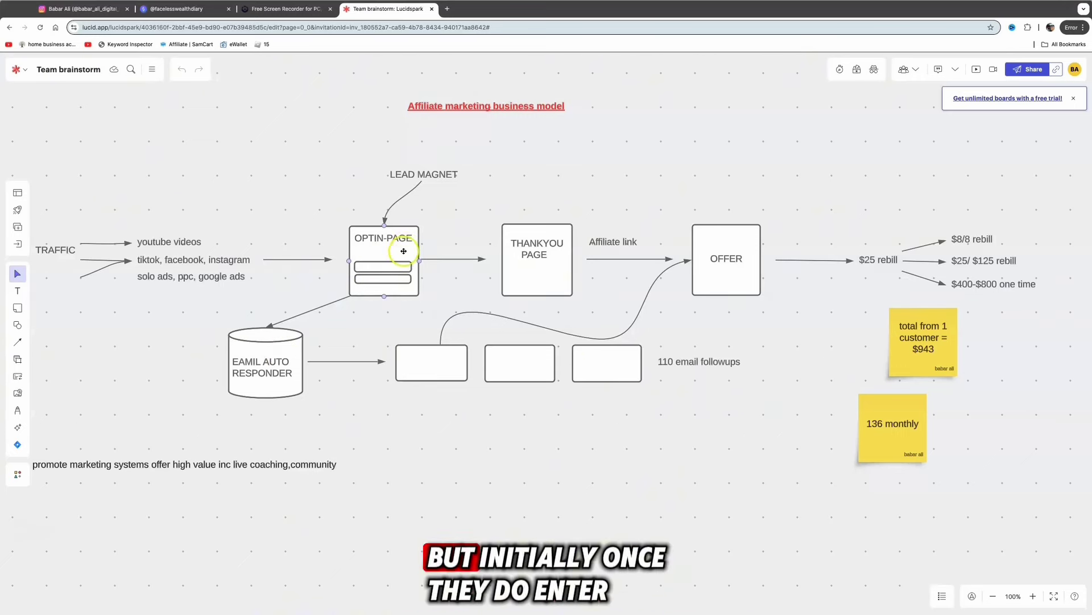
left_click(402, 271)
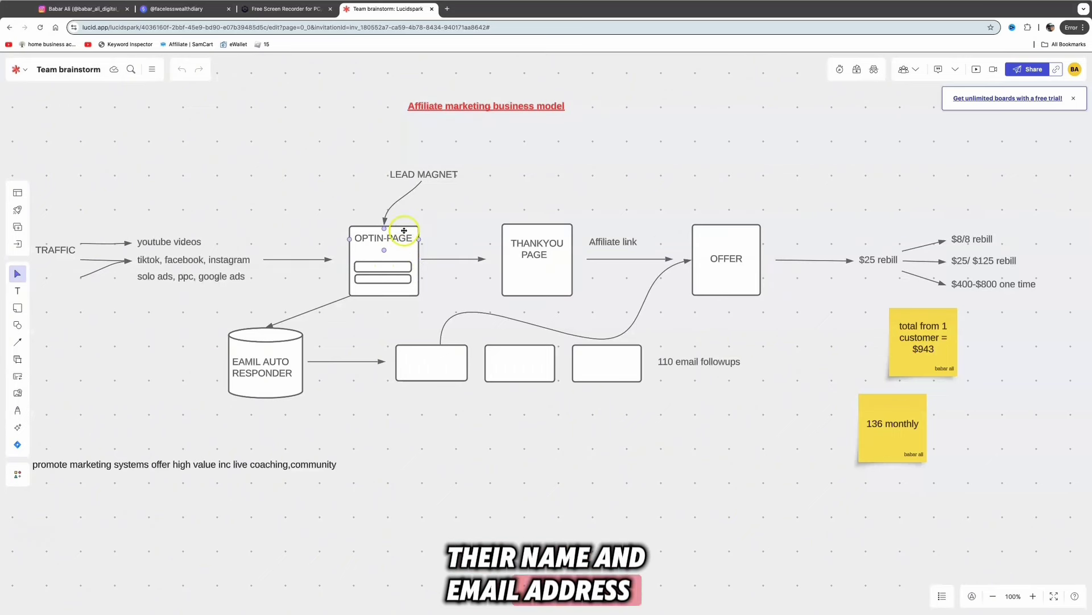
left_click(706, 255)
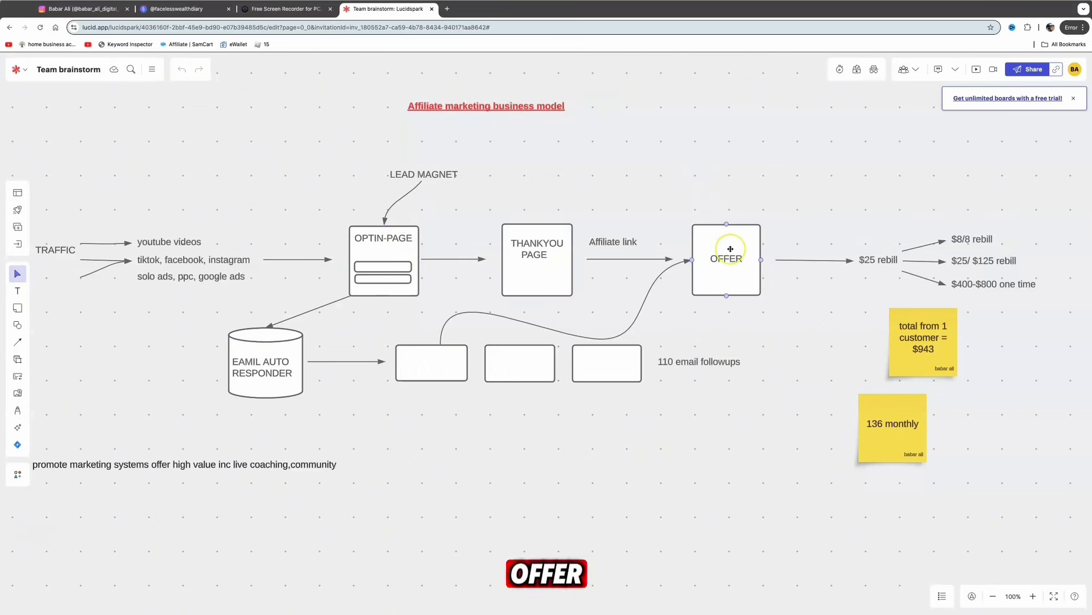
left_click(218, 194)
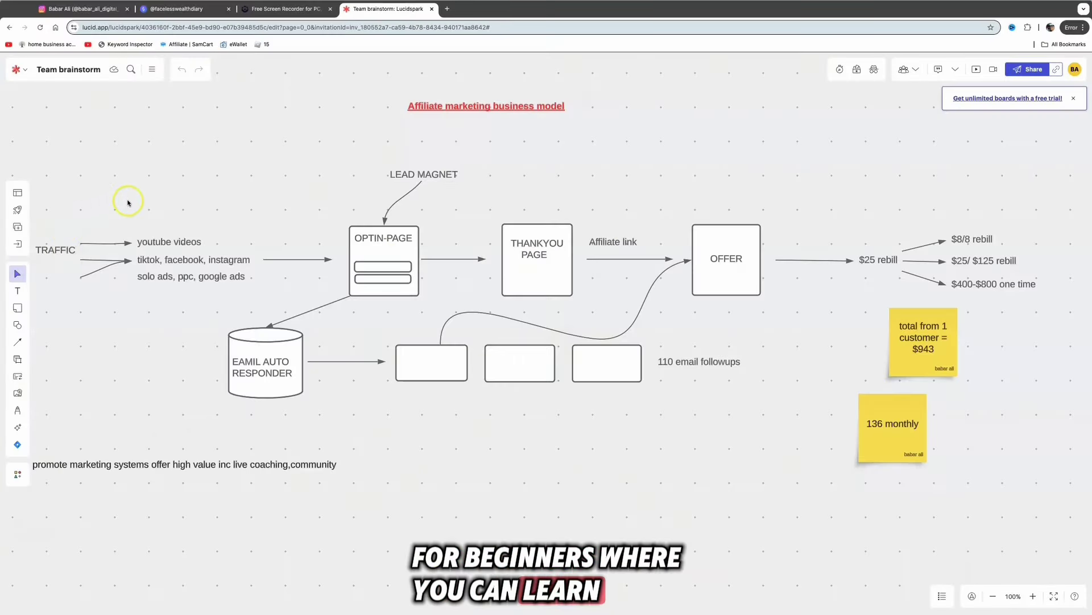
left_click_drag(357, 339, 813, 403)
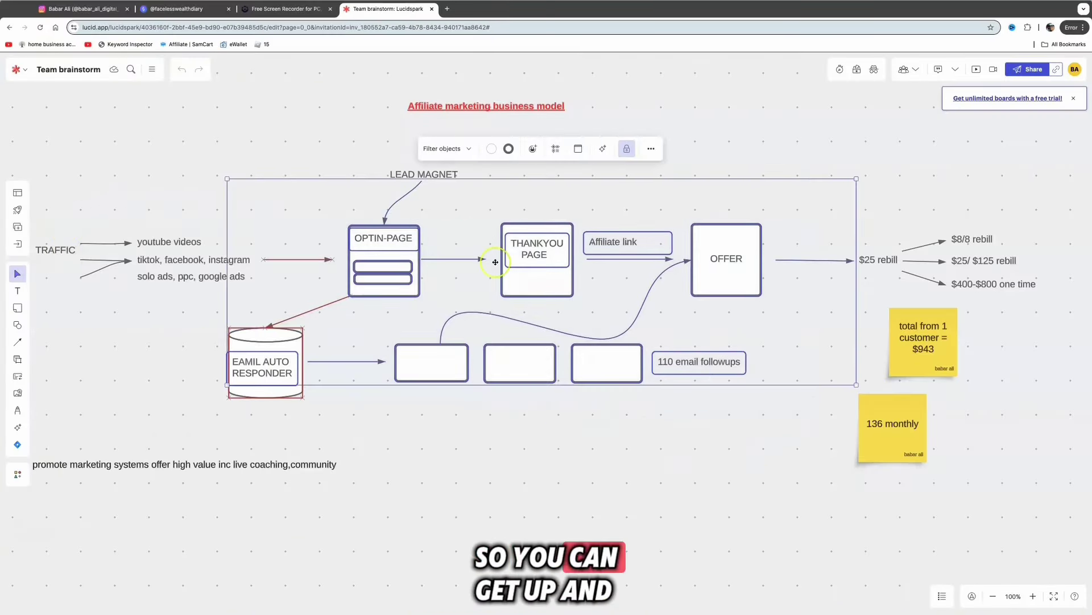
Switch back to Instagram and show the reels of the facelessroute profile.
left_click(108, 12)
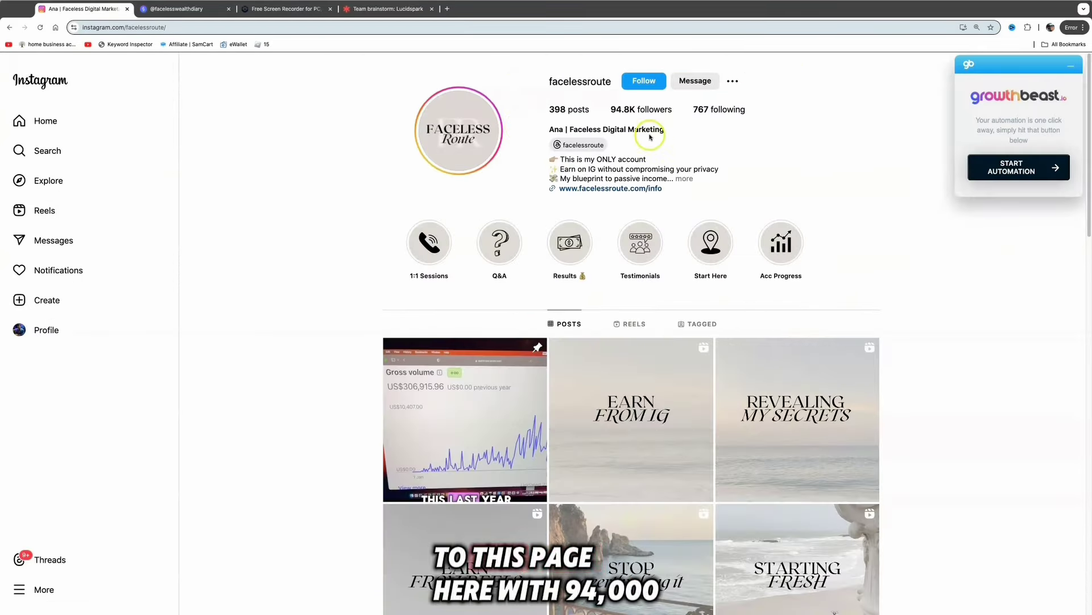
left_click(636, 324)
scroll(830, 214, "down", 4)
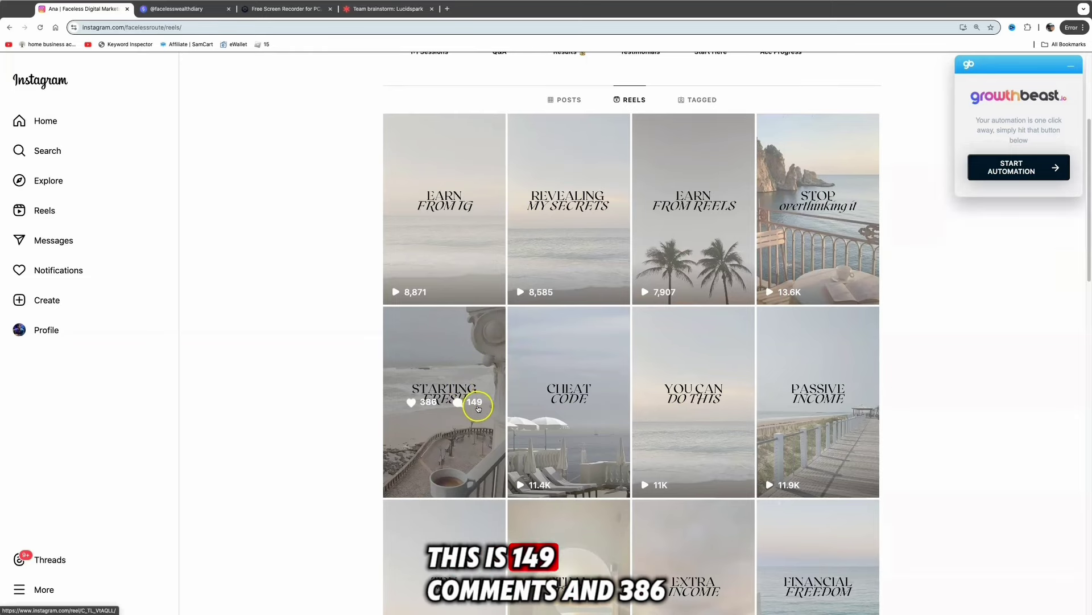
Open the "Starting Fresh" reel on the facelessroute profile and read its caption and comments.
left_click(432, 371)
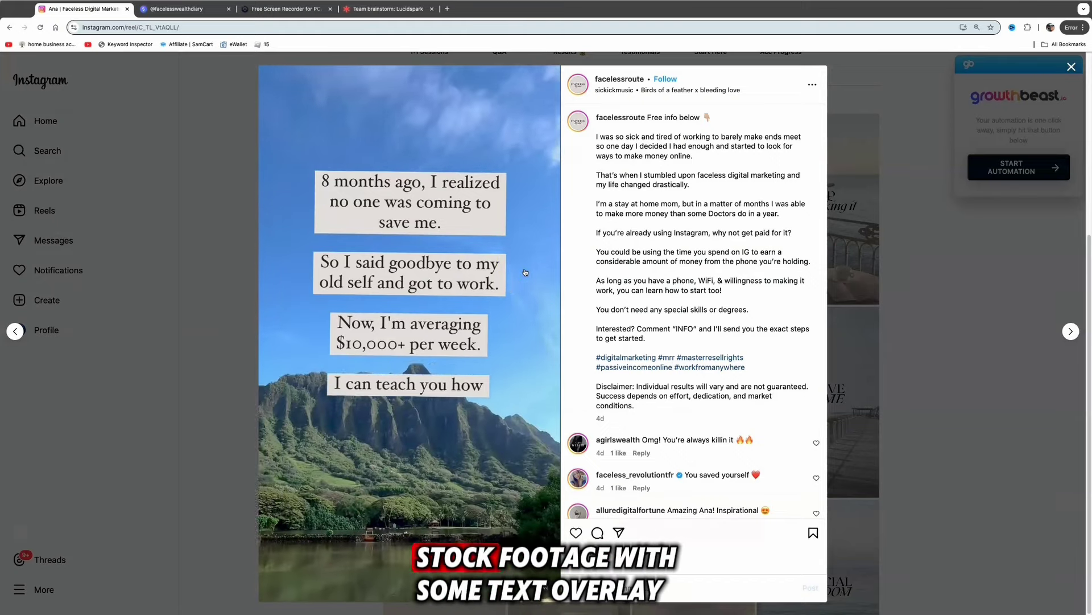
scroll(599, 266, "down", 2)
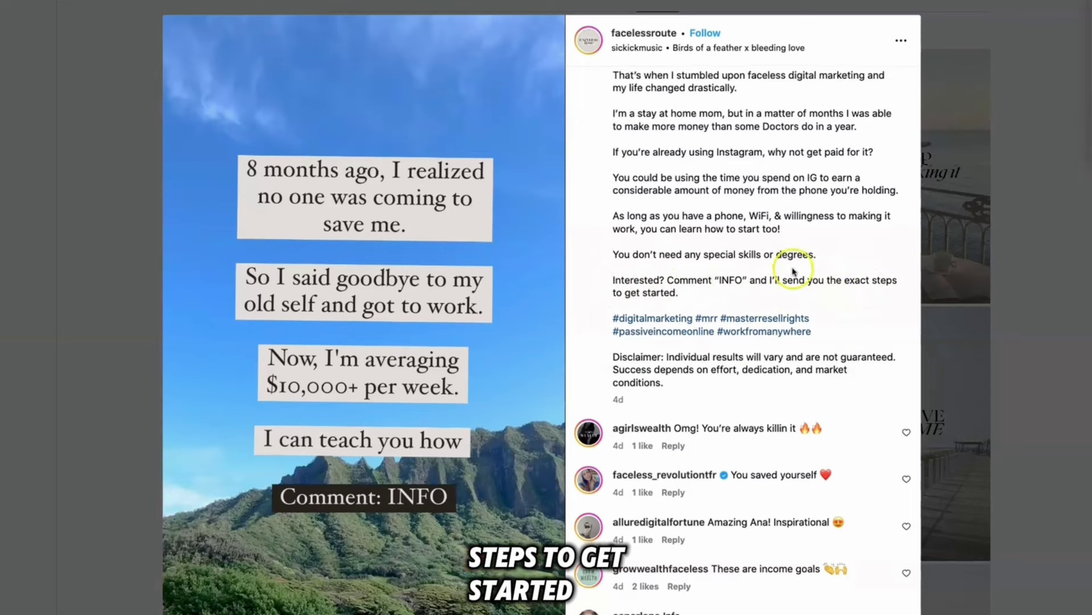
scroll(751, 276, "down", 5)
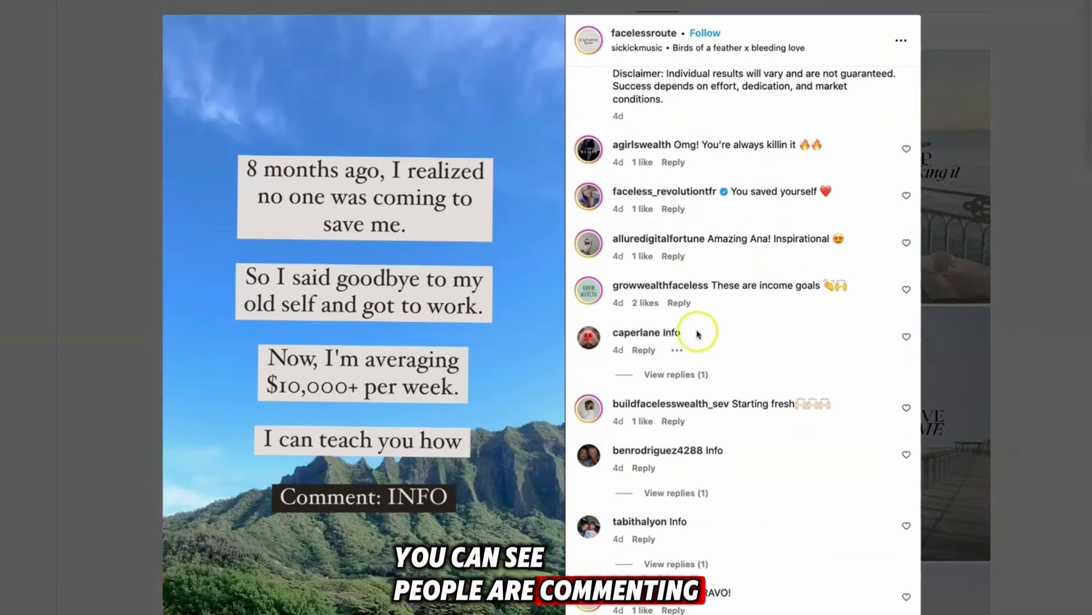
scroll(718, 381, "down", 1)
scroll(699, 475, "down", 7)
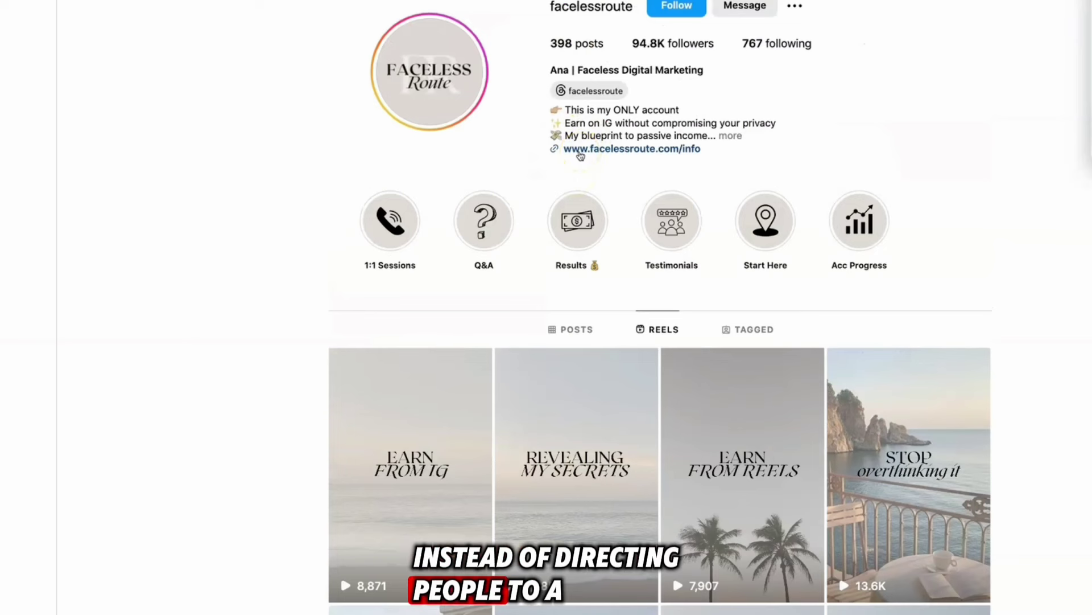
Reopen the "Starting Fresh" reel and look through the viewers' comments requesting info.
scroll(663, 166, "down", 4)
left_click(763, 393)
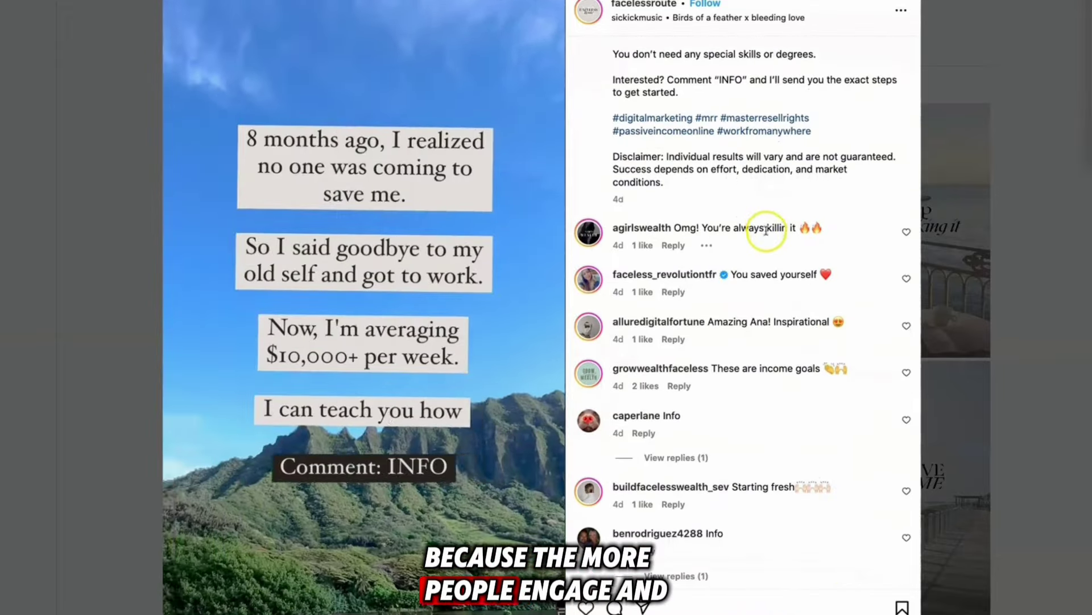
scroll(760, 230, "down", 4)
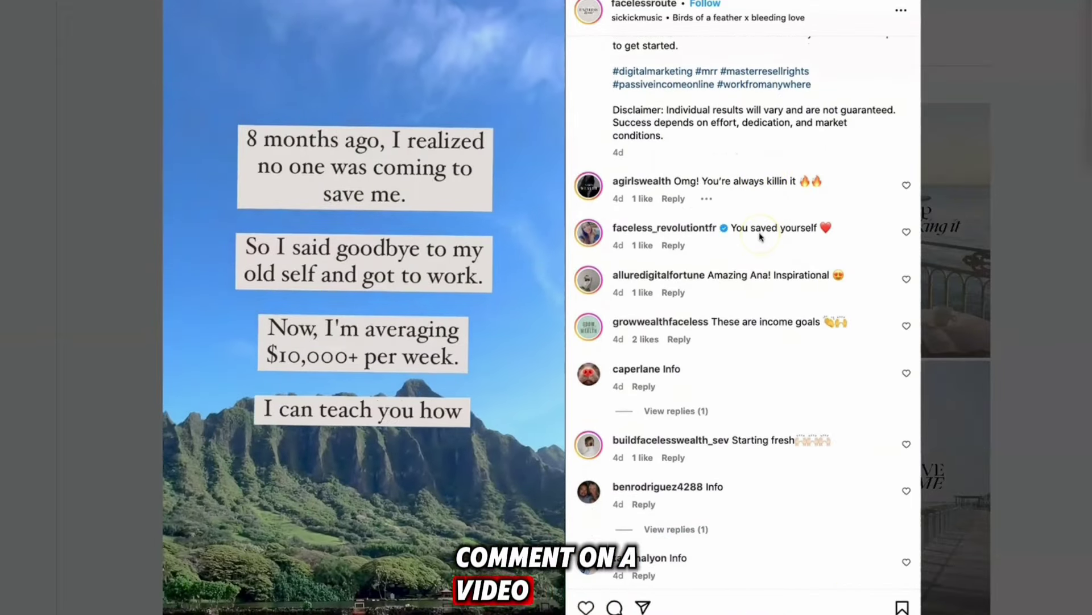
scroll(761, 237, "down", 1)
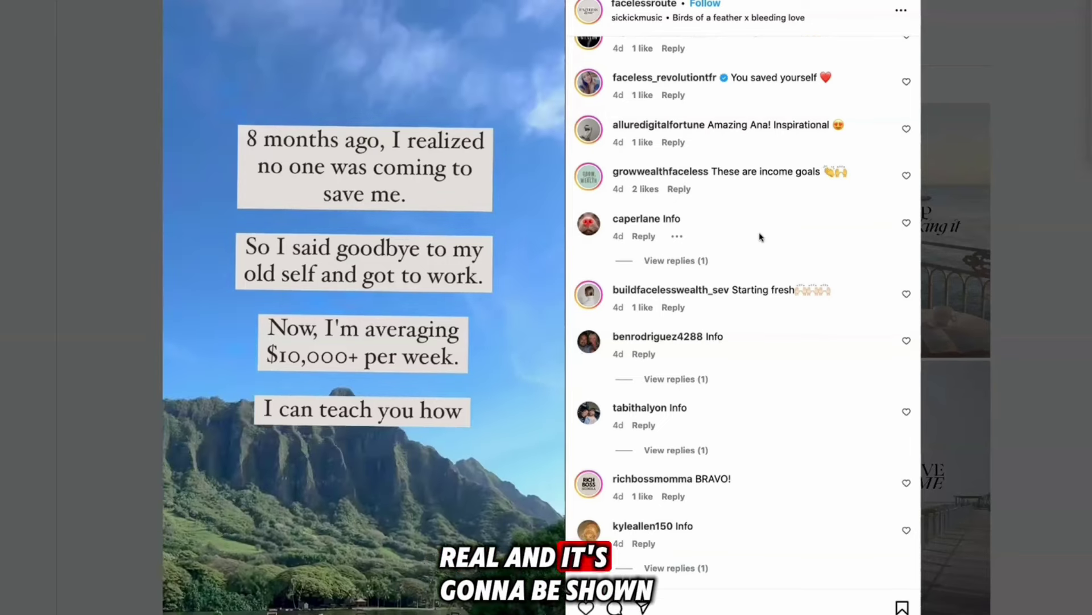
scroll(760, 238, "down", 1)
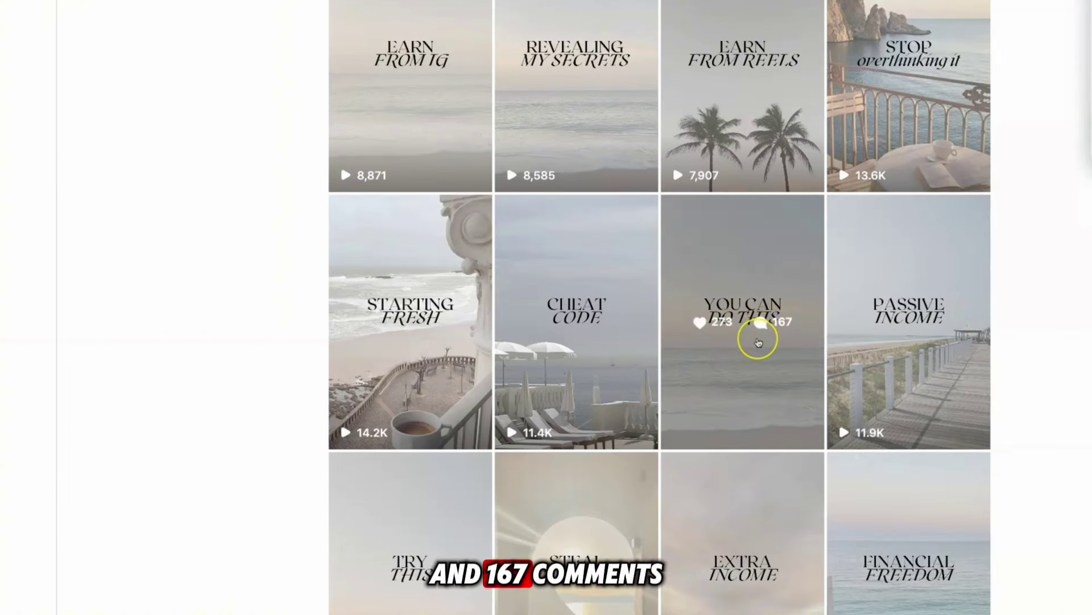
Open the "You Can Do This" reel and read its caption, highlighting the "READY" comment call to action.
left_click(758, 341)
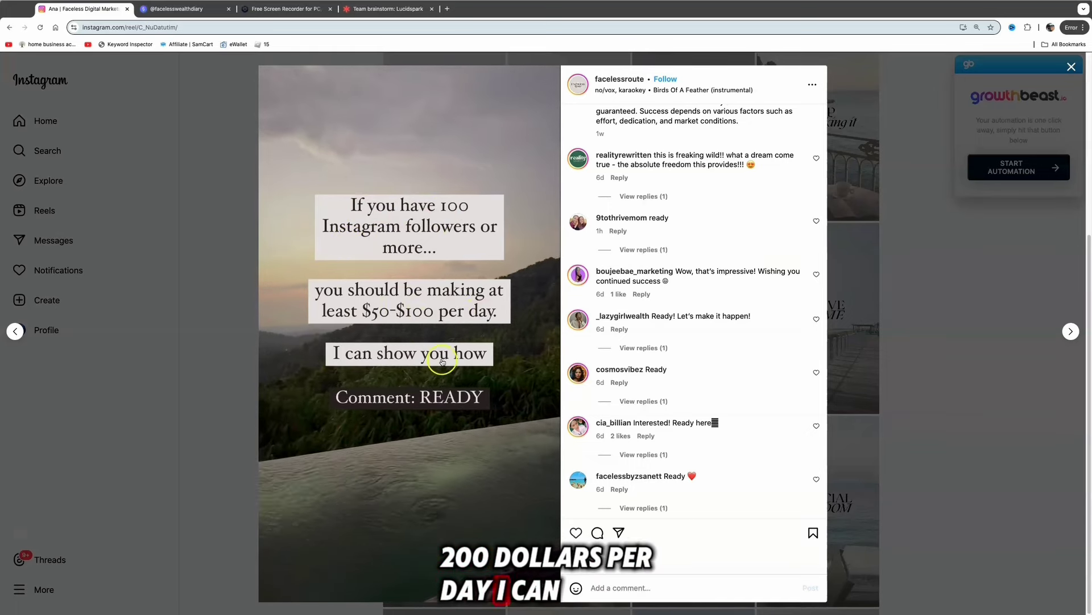
scroll(607, 231, "up", 2)
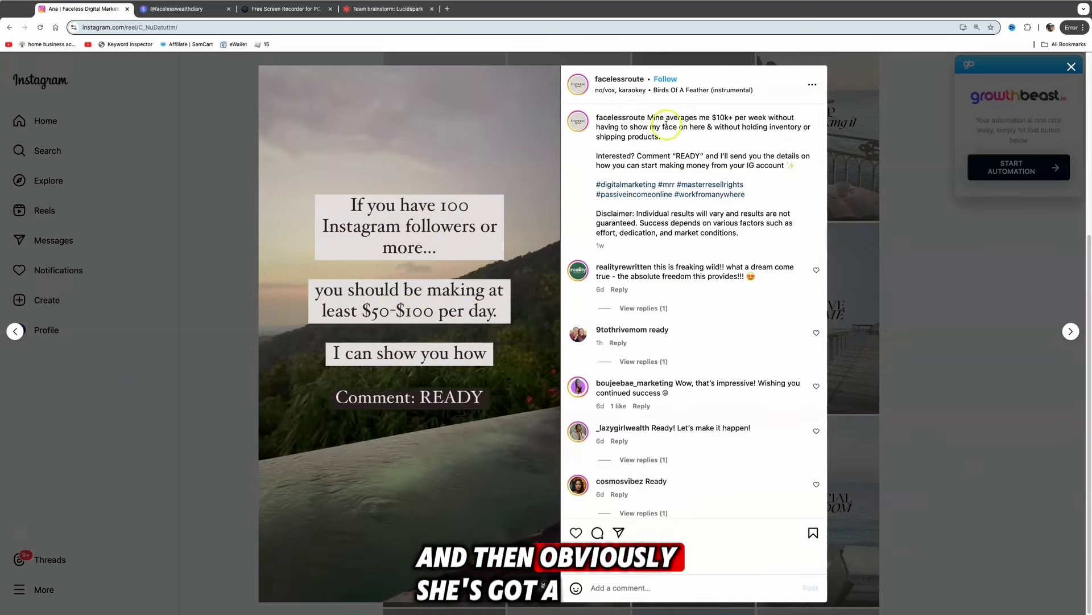
left_click_drag(654, 121, 791, 165)
left_click(698, 159)
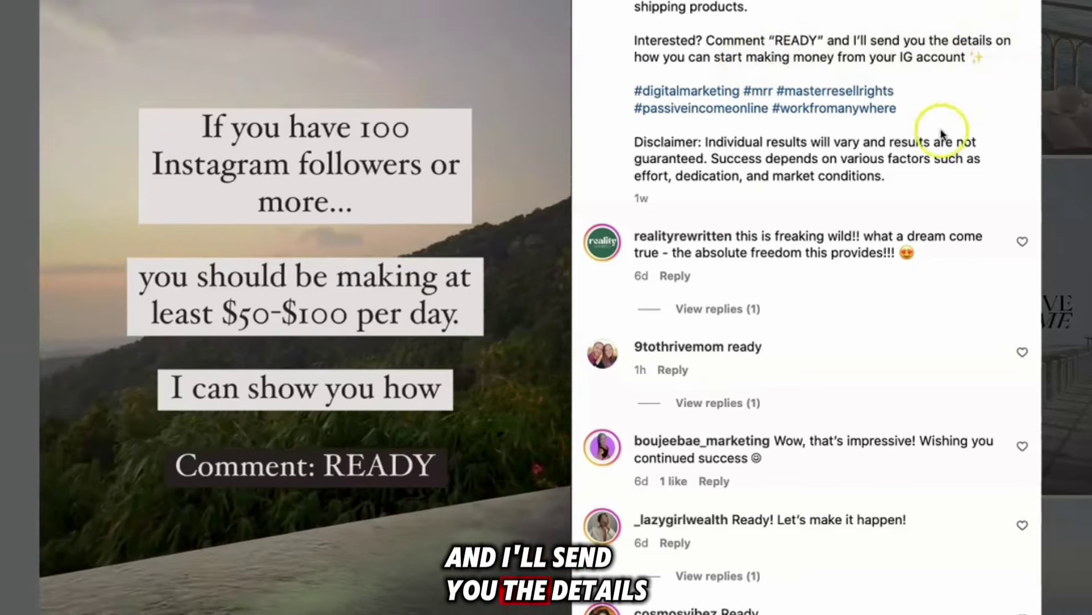
Look through the viewers' comments on the "READY" reel and return to its caption.
scroll(876, 256, "down", 1)
scroll(850, 309, "down", 6)
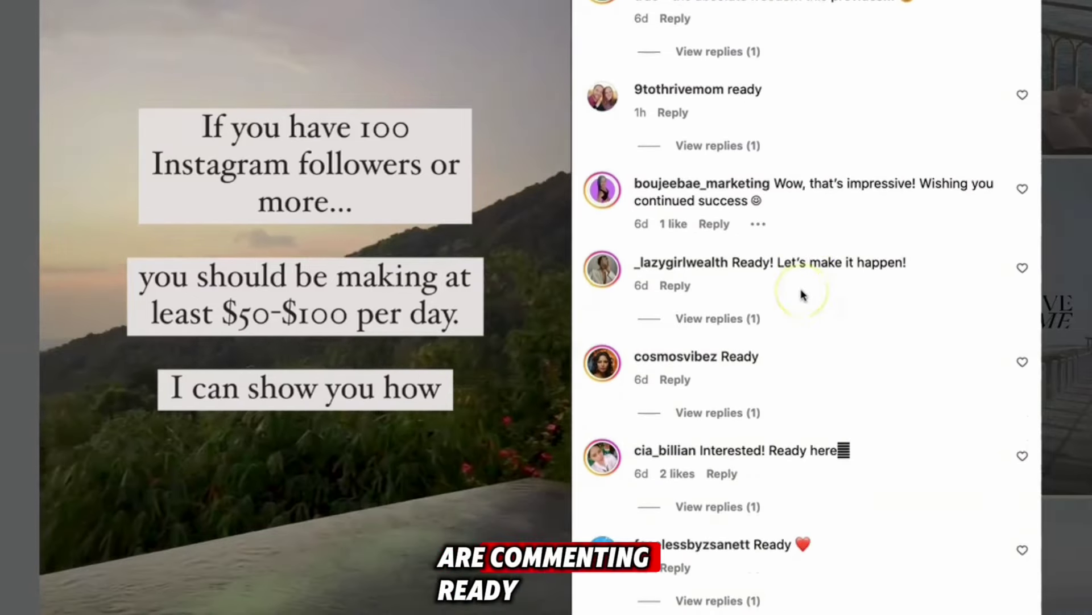
scroll(803, 294, "down", 10)
scroll(787, 292, "down", 1)
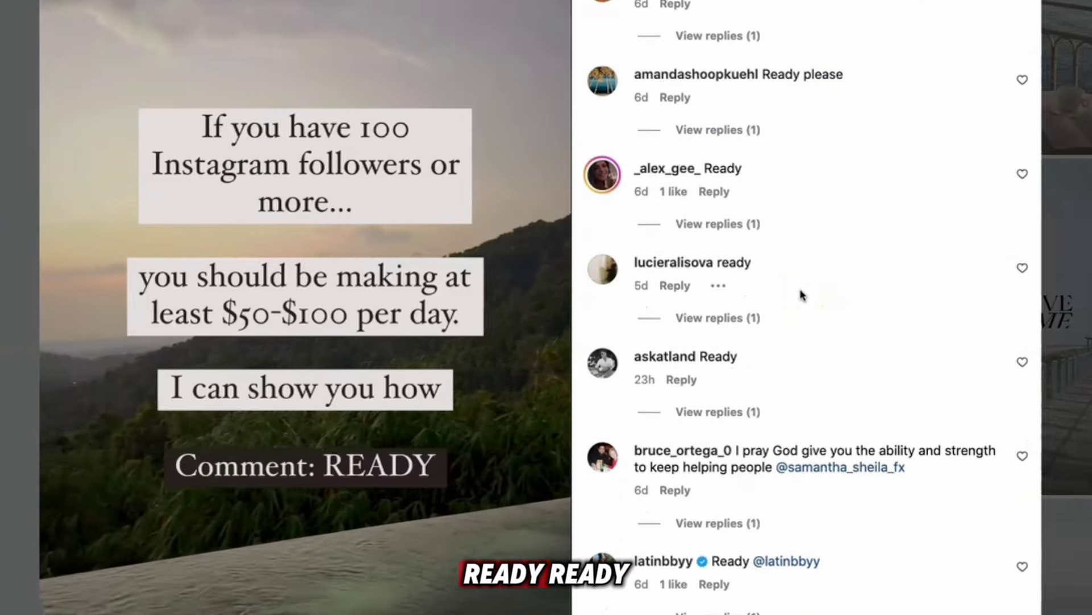
scroll(756, 307, "up", 15)
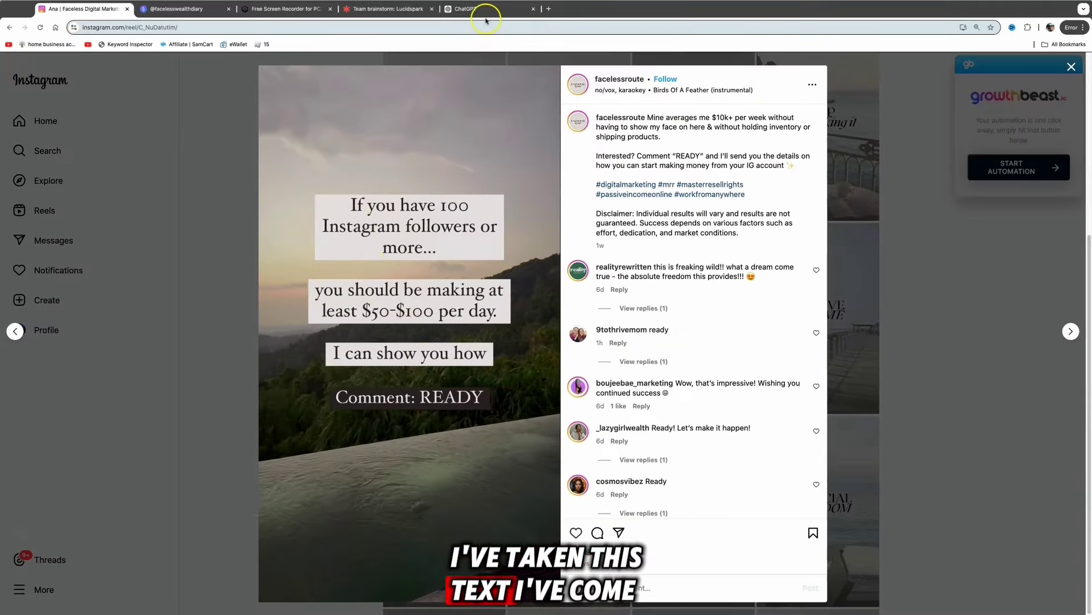
Switch to ChatGPT, ask it to improve the reel's 100-followers text with a few different variations, and highlight the second suggestion.
left_click(486, 16)
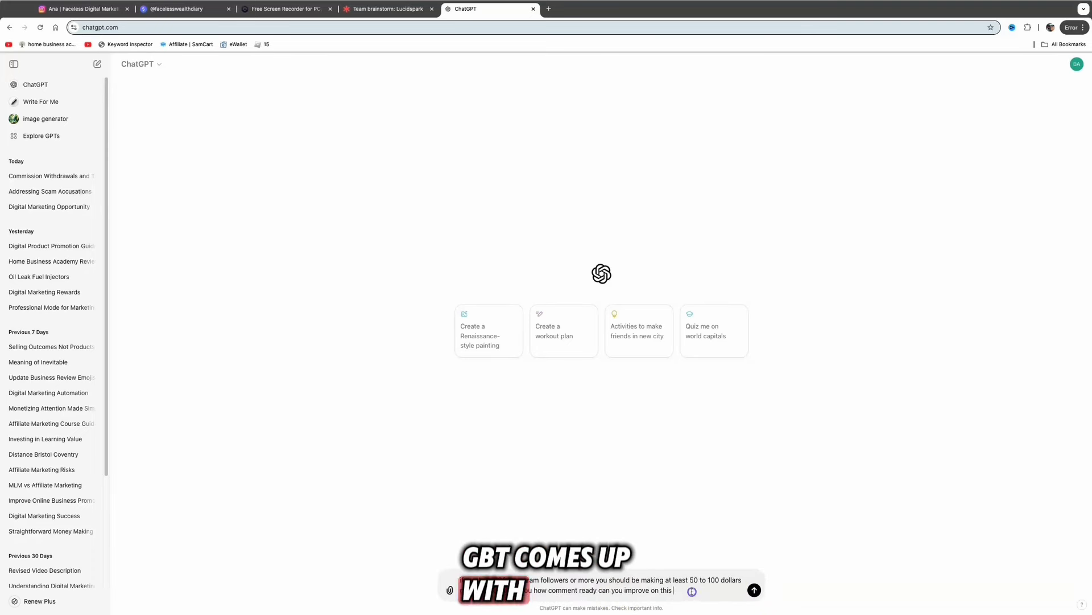
type("can you give me a few different variations")
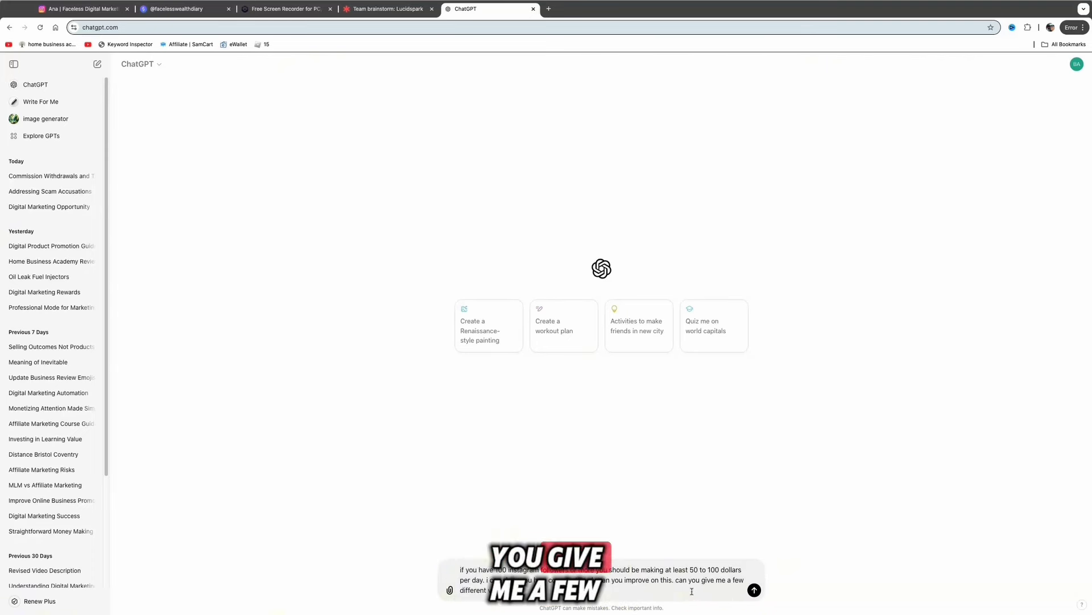
key("Return")
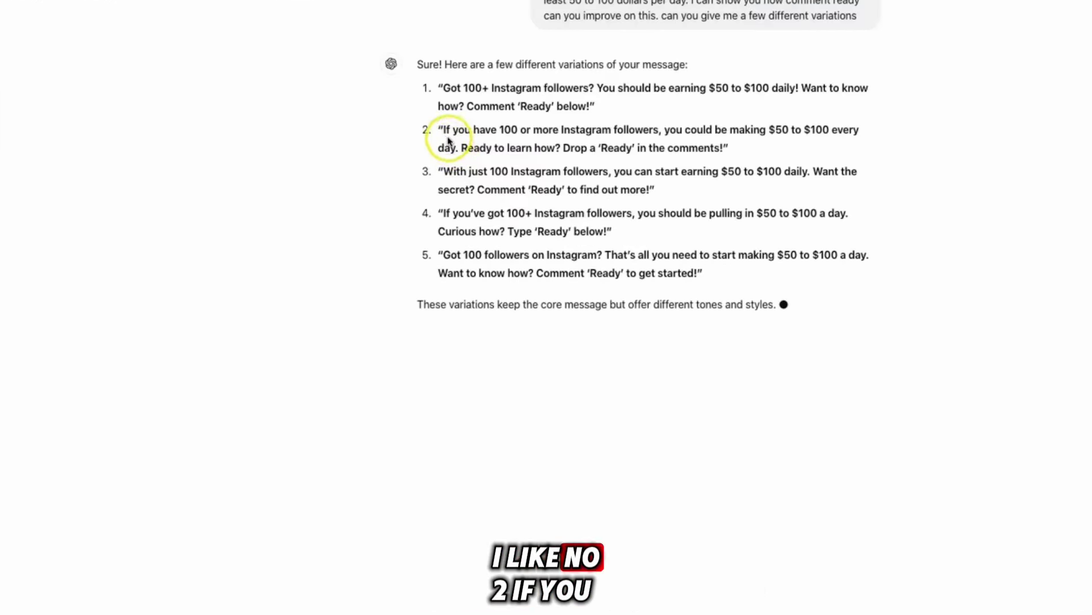
left_click_drag(444, 129, 595, 138)
left_click_drag(605, 95, 778, 108)
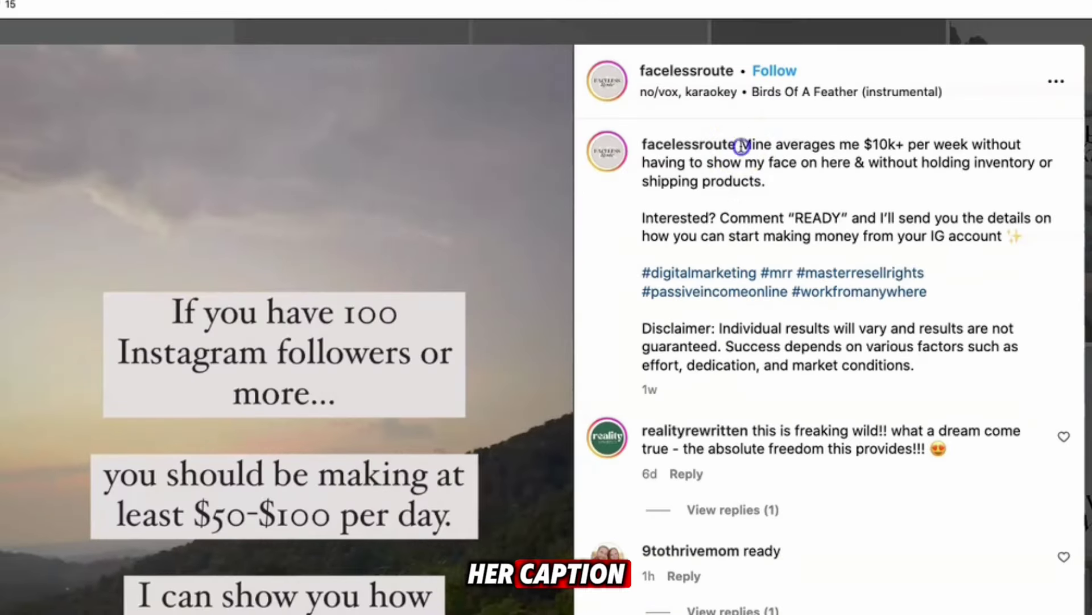
Copy the reel caption's opening sentence, "Mine averages me $10k+ per week", as a ChatGPT prompt and highlight the third suggested variation.
left_click_drag(741, 145, 1033, 180)
left_click(1034, 180)
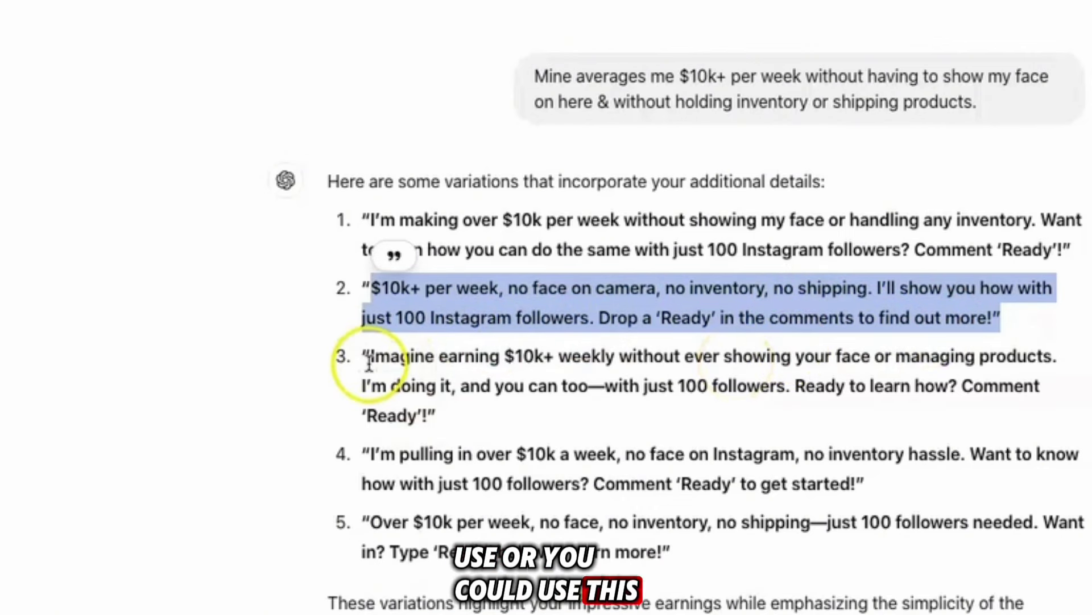
left_click_drag(367, 359, 629, 391)
left_click(615, 435)
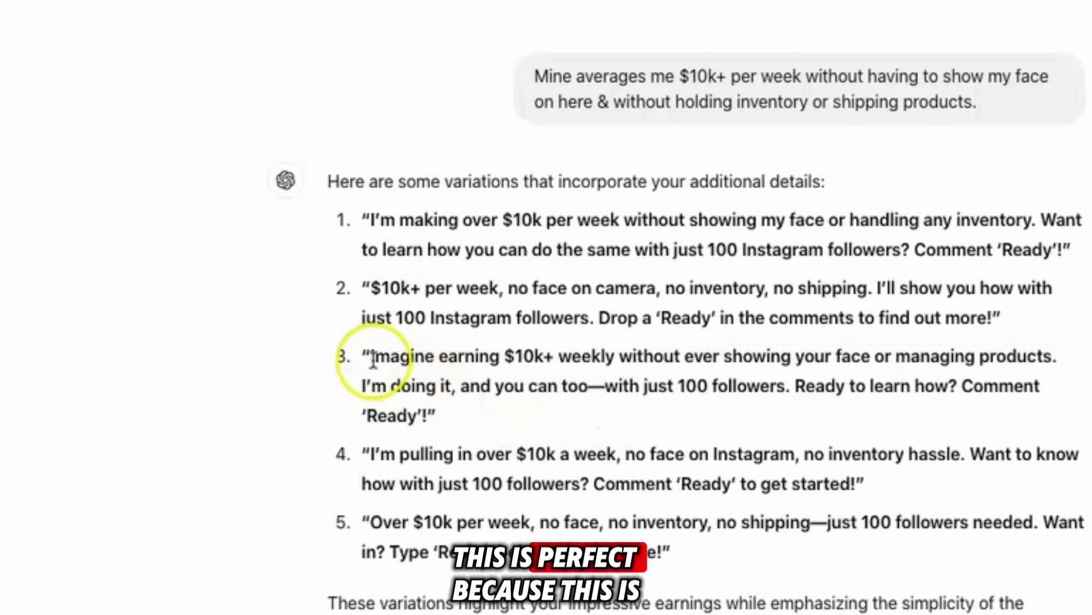
left_click_drag(359, 393, 457, 399)
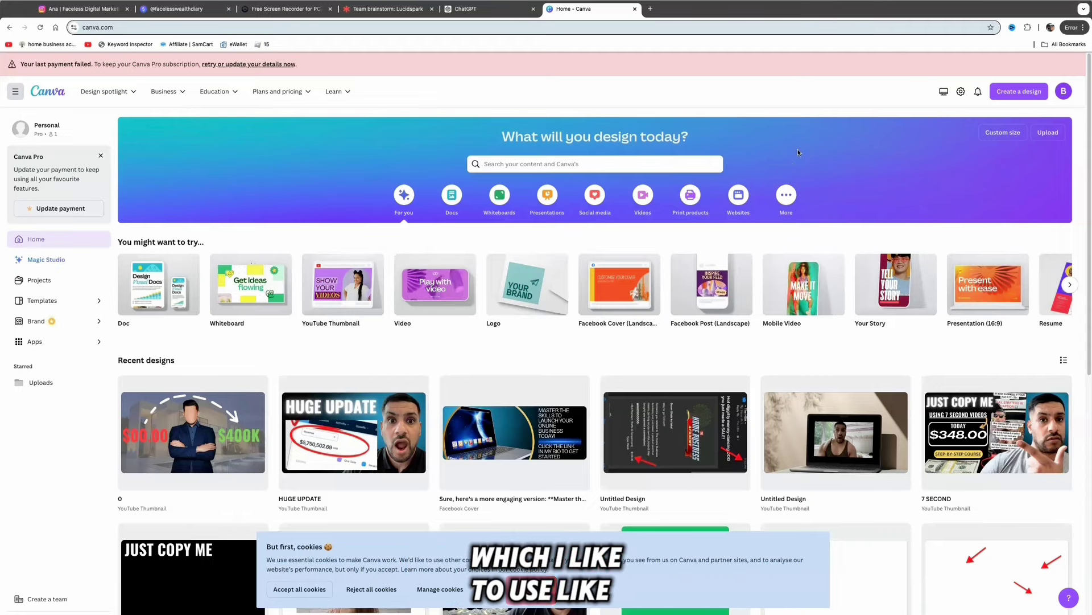
Switch to Canva, create a blank Mobile Video design and search the elements for "luxury" videos.
mouse_move(796, 298)
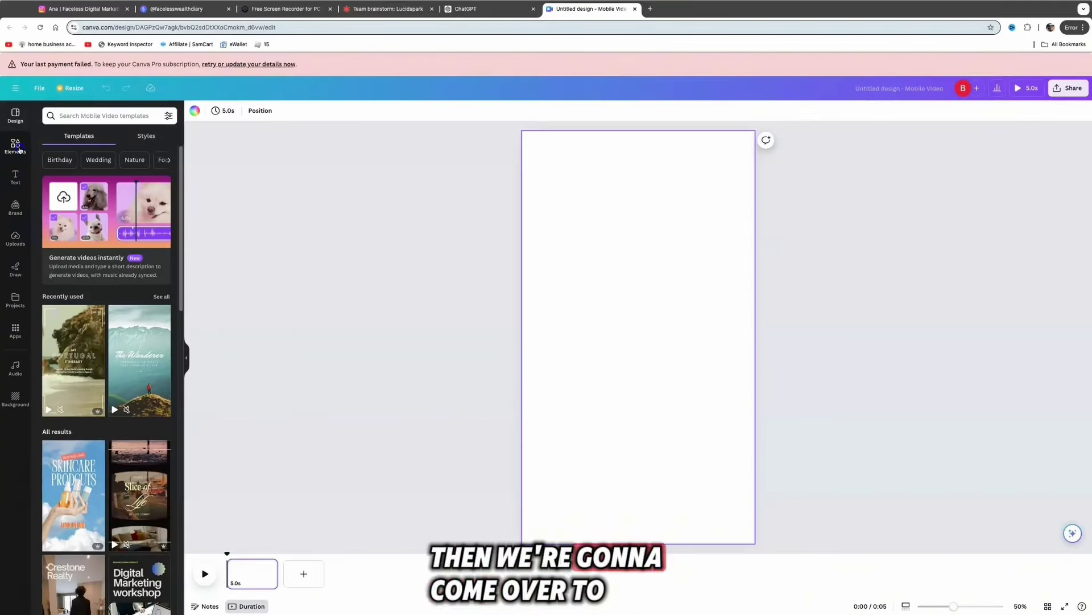
left_click(109, 116)
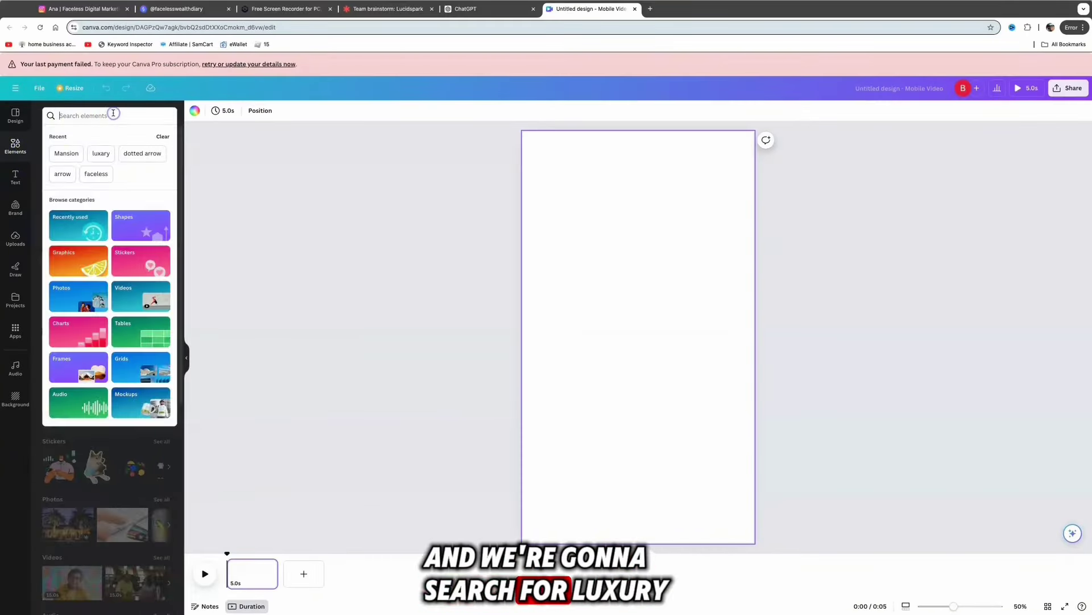
type("luxury")
key("Return")
left_click(130, 137)
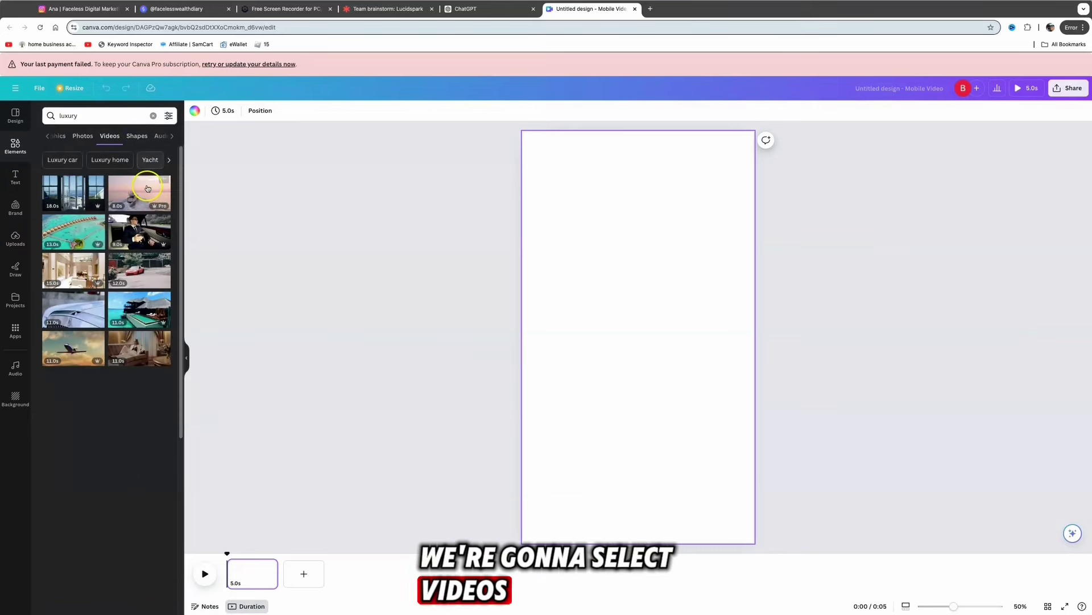
Add the tropical beach video with palm trees to the page and shorten it to 5.0 seconds.
scroll(108, 342, "down", 5)
left_click(139, 471)
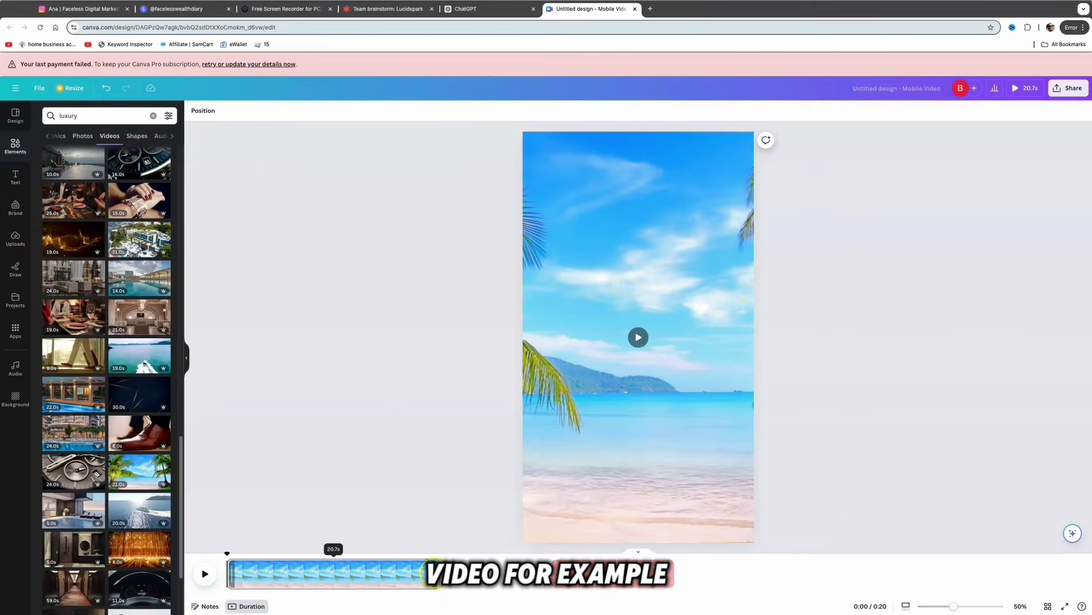
left_click_drag(435, 573, 297, 579)
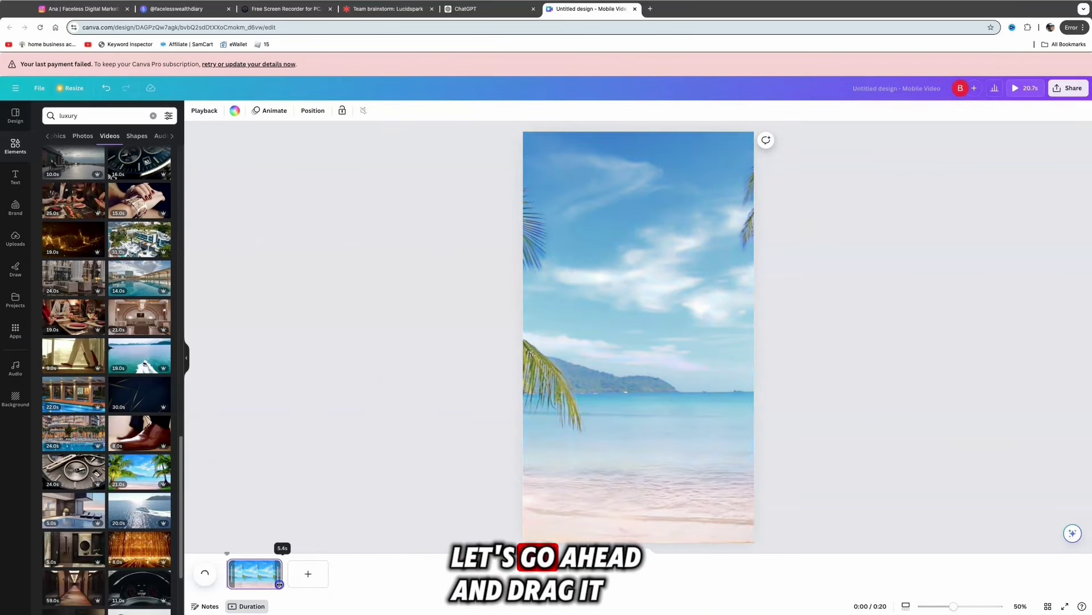
left_click(617, 317)
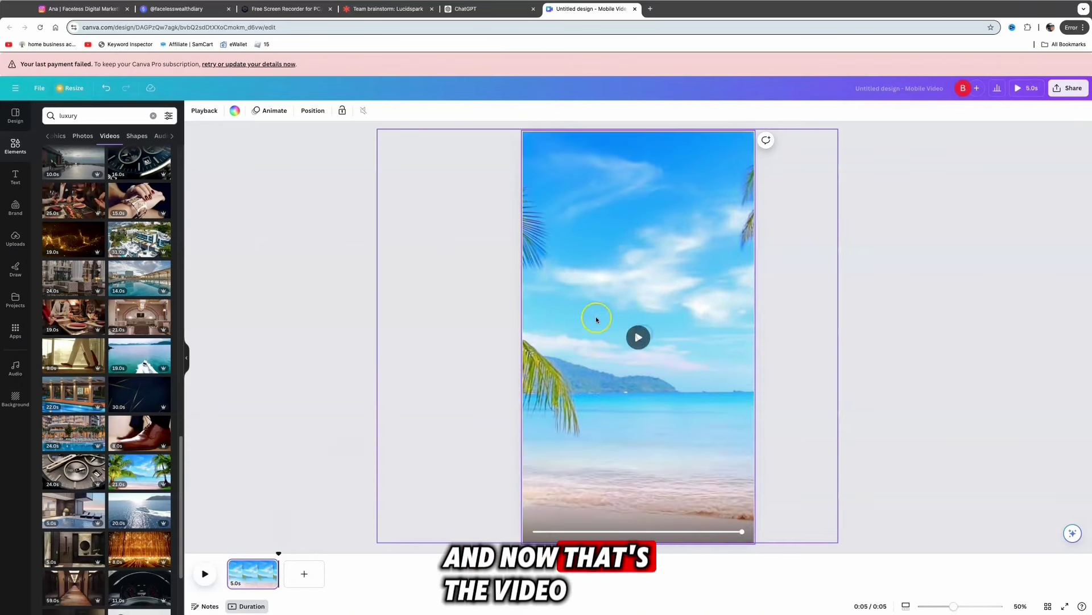
Copy the second 100-followers variation from ChatGPT and paste it as text over the beach video in Canva.
left_click(488, 11)
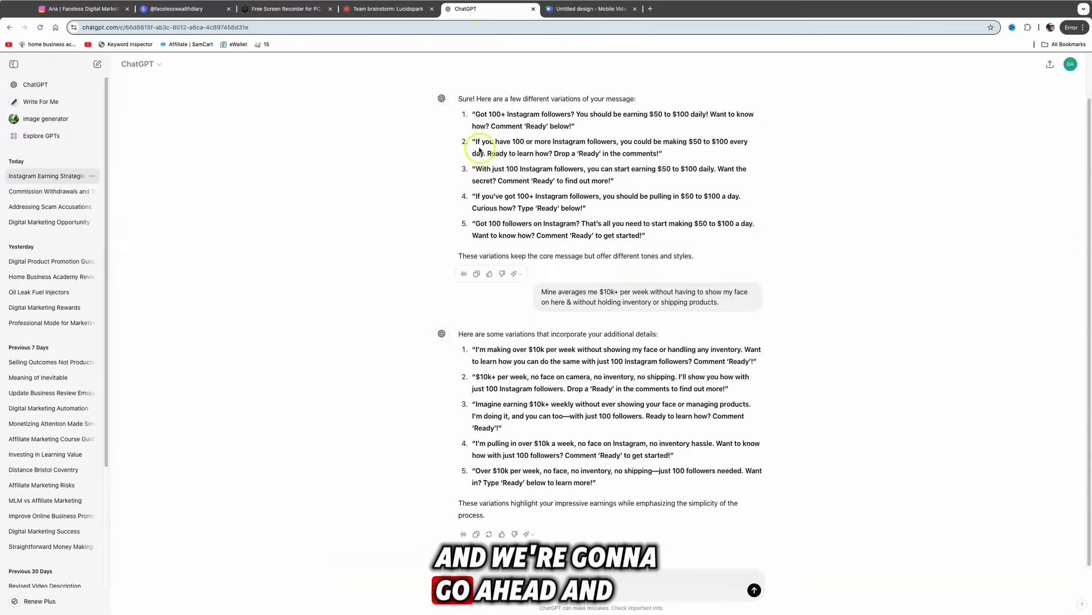
left_click_drag(474, 141, 605, 154)
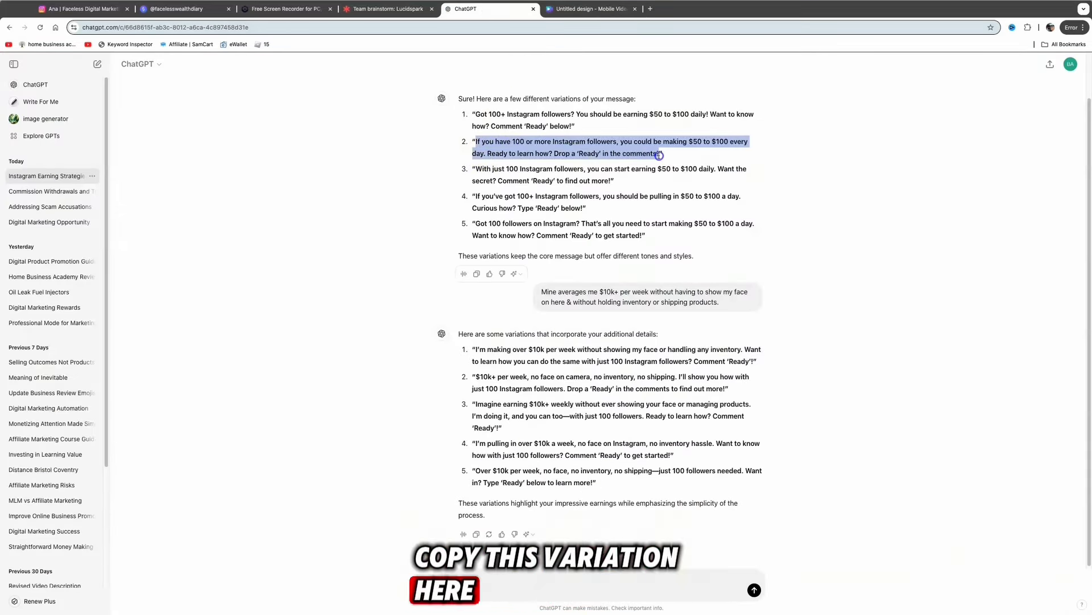
right_click(620, 295)
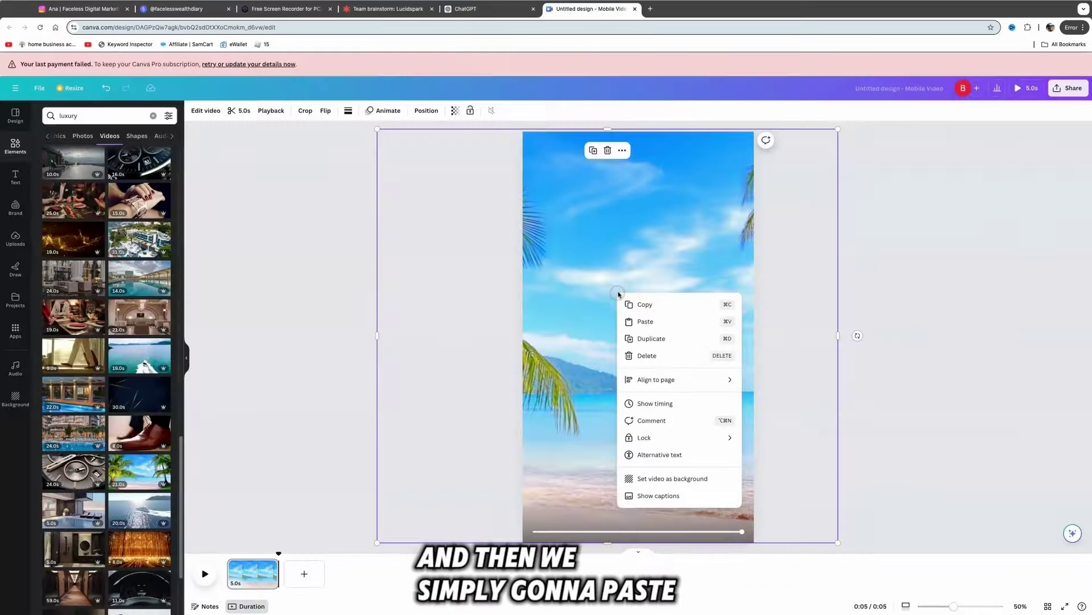
left_click(655, 323)
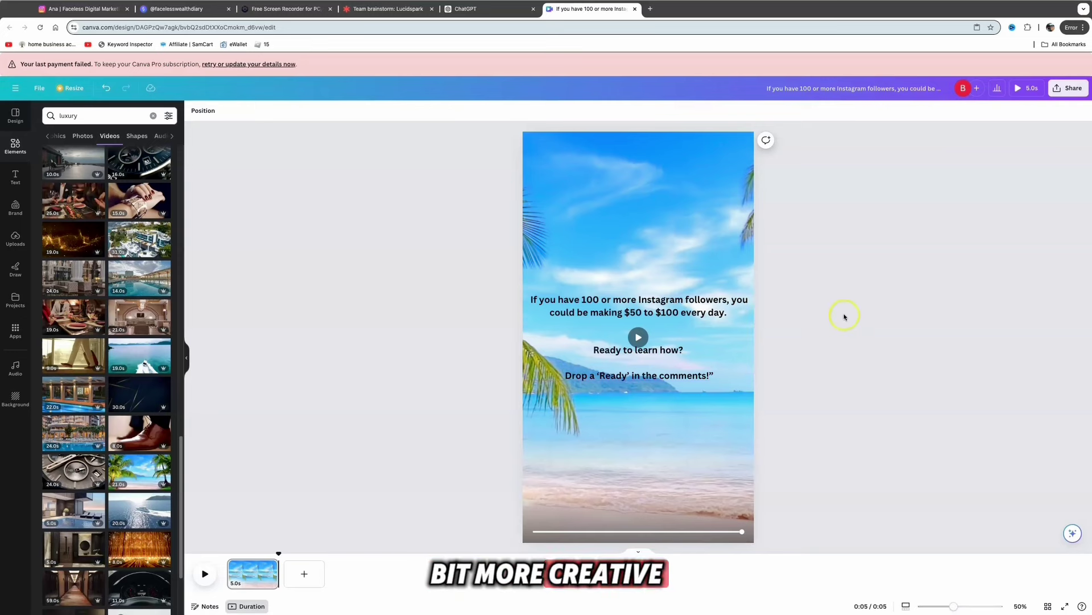
Download the design as an MP4 video in 1080p (HD) and AirDrop the file from the desktop to the iPhone.
left_click(1079, 91)
left_click(966, 317)
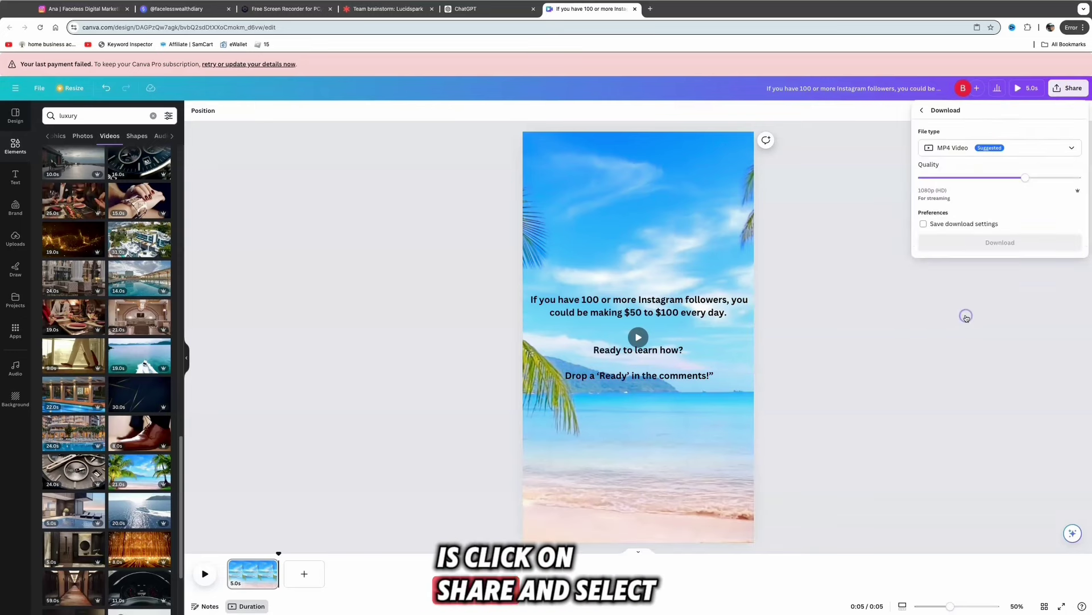
left_click(989, 242)
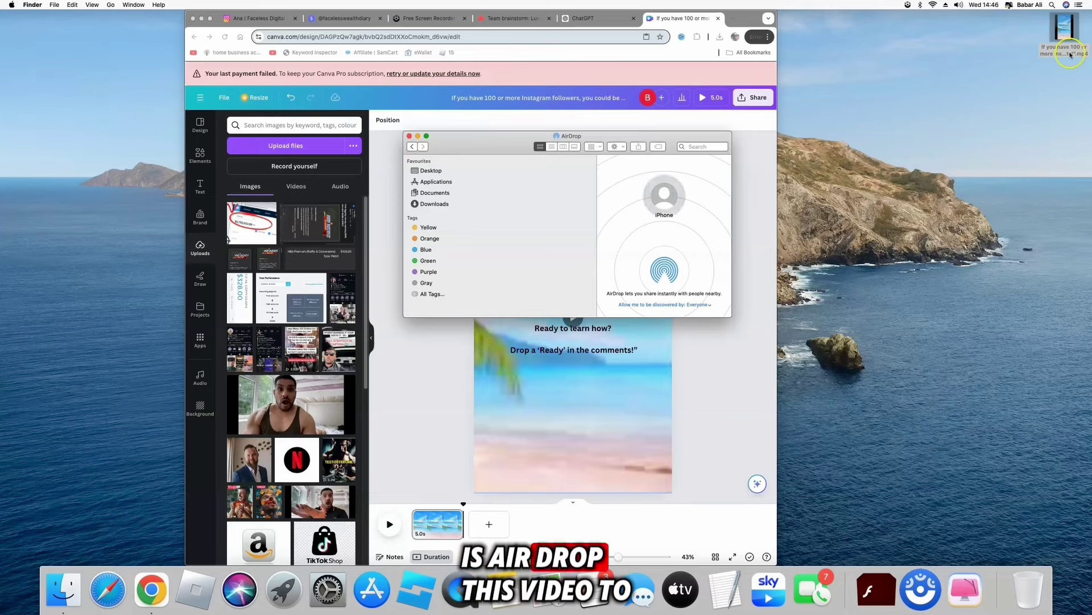
left_click_drag(1071, 59, 662, 216)
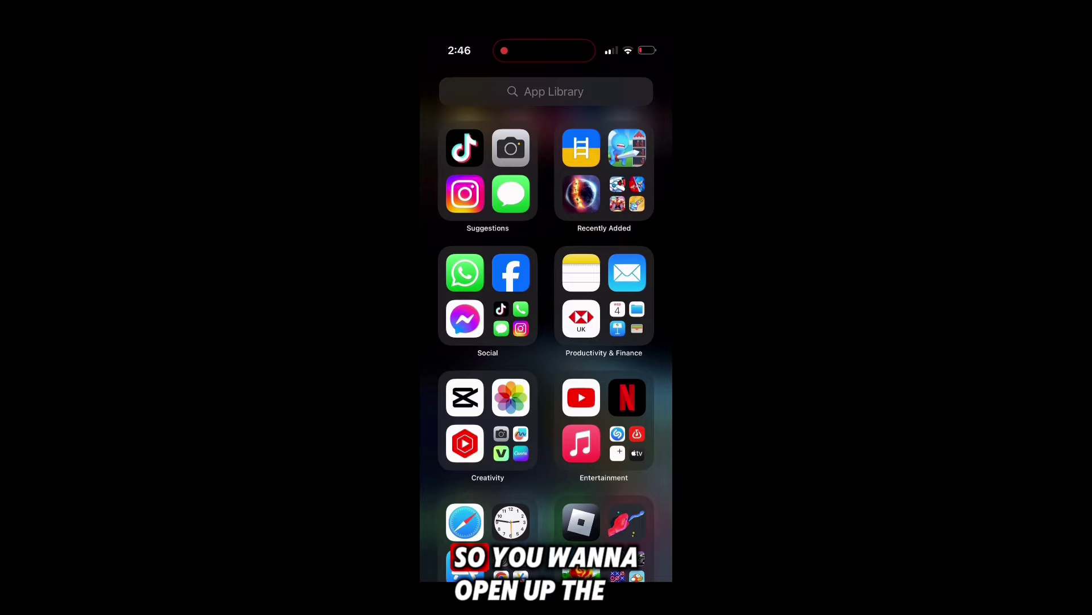
Switch to Instagram on the iPhone and start a new reel with the 5-second beach video.
left_click(465, 193)
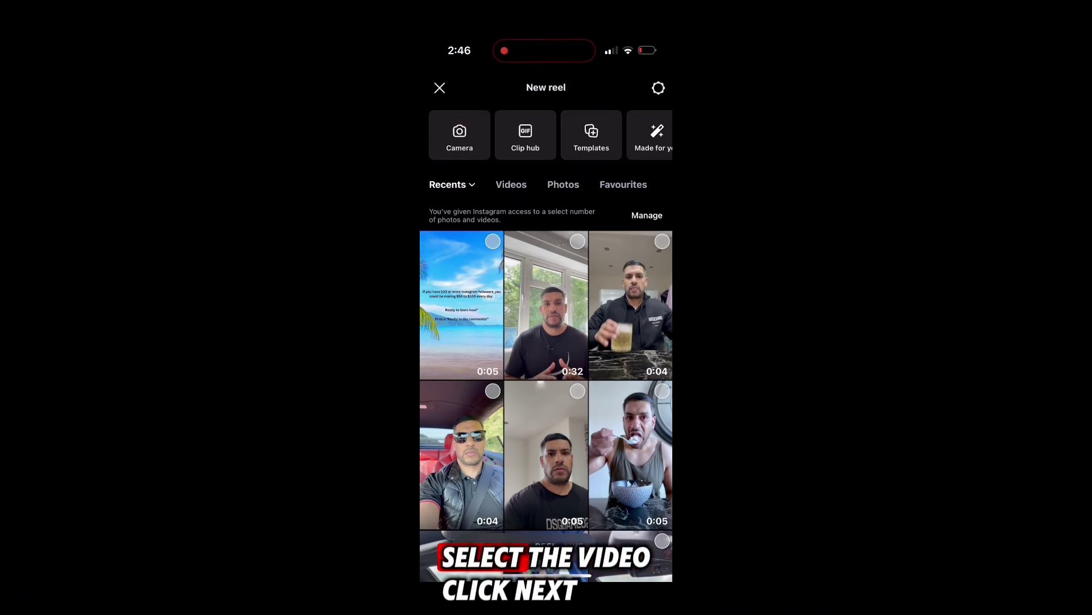
left_click(493, 241)
left_click(645, 543)
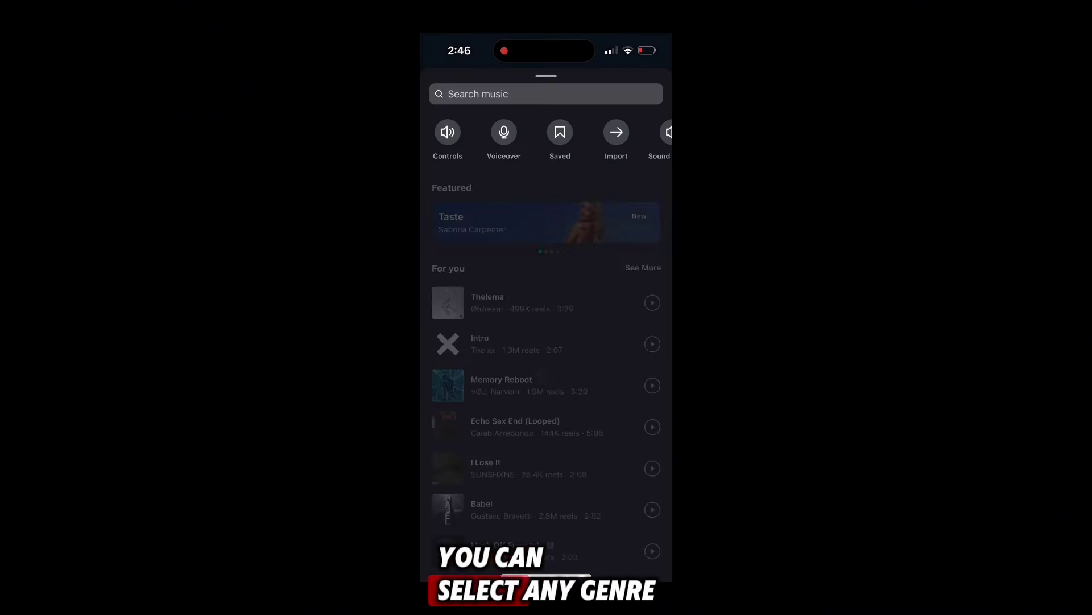
Add the suggested song "Babel" by Gustavo Bravetti to the reel.
scroll(546, 370, "down", 2)
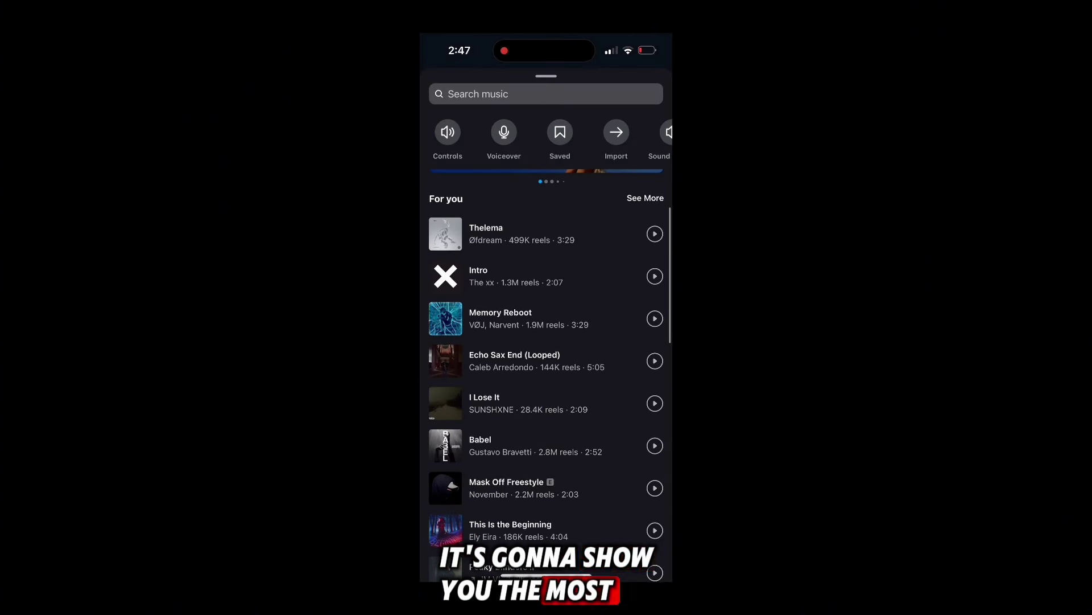
scroll(547, 370, "down", 3)
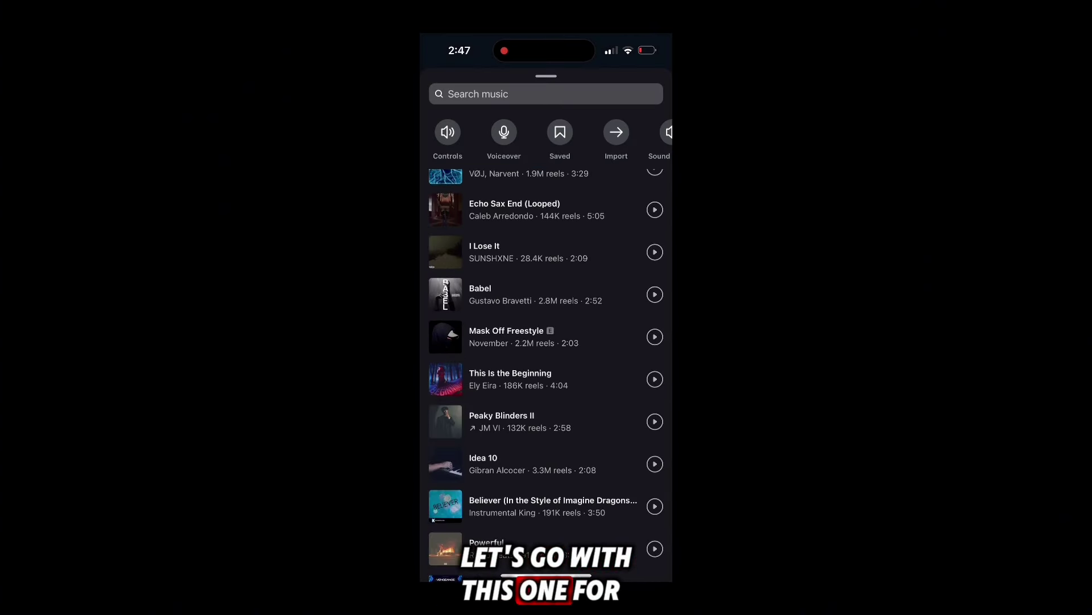
left_click(512, 295)
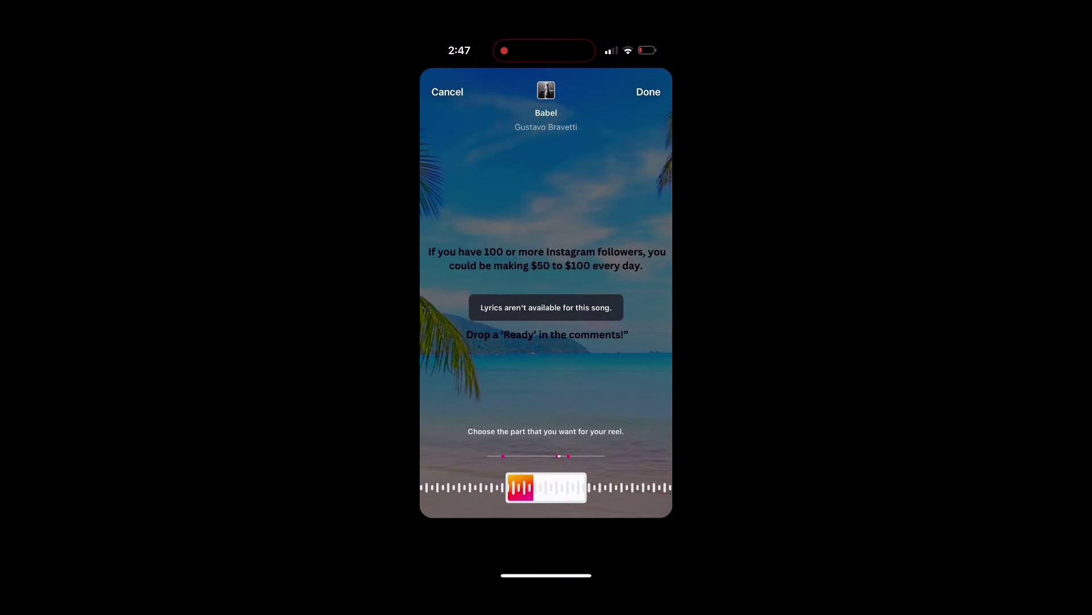
left_click(648, 92)
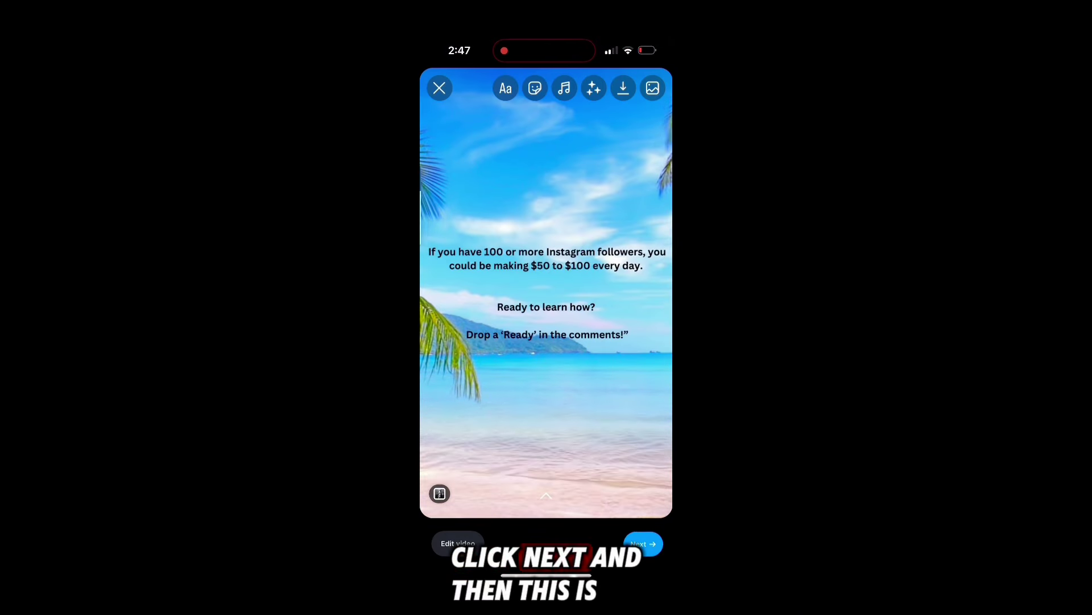
Proceed to the reel's caption and add the hashtags #digitalmarketingforbeginners, #digitalproducts and #digitalmarketing after the text.
left_click(643, 544)
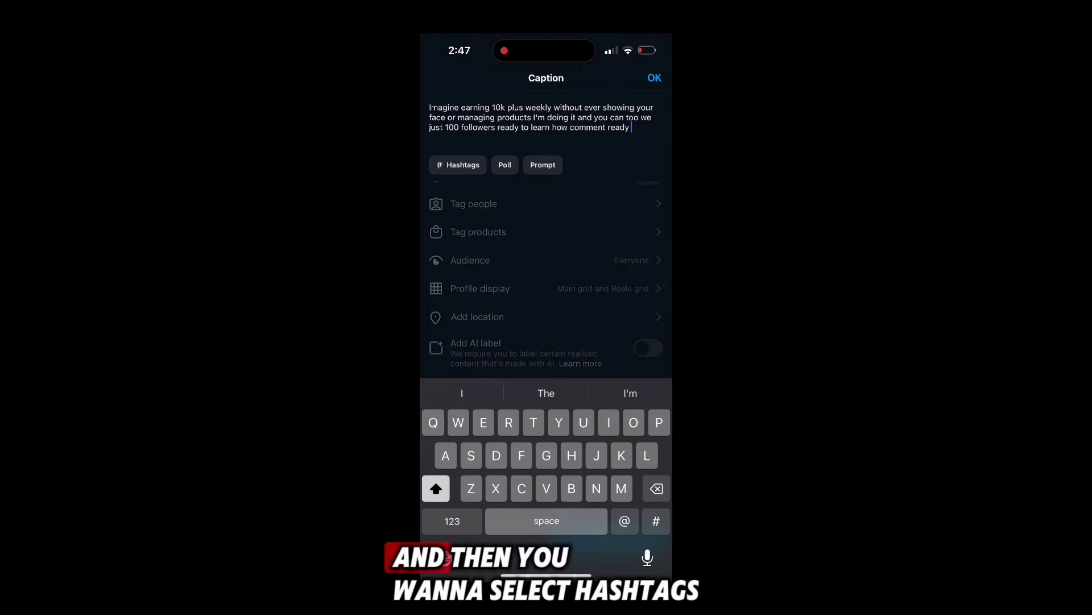
left_click(458, 165)
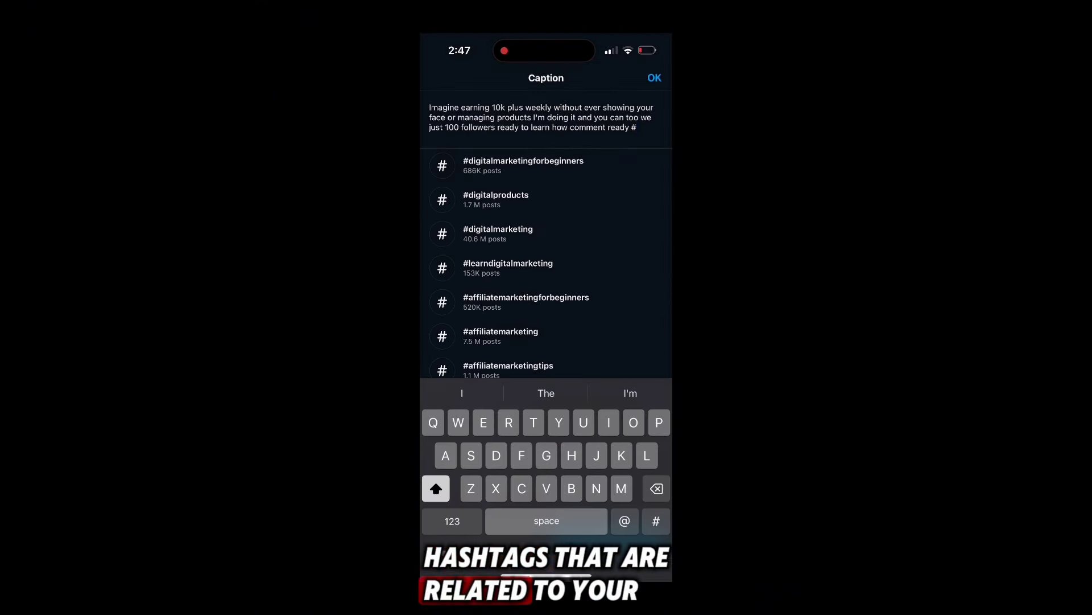
left_click(524, 164)
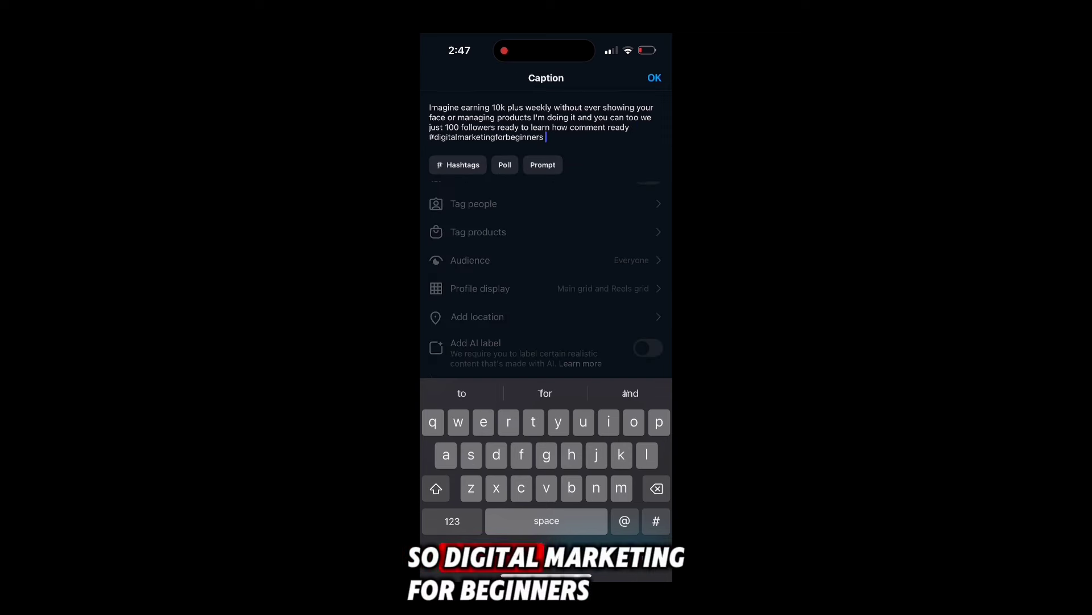
left_click(457, 164)
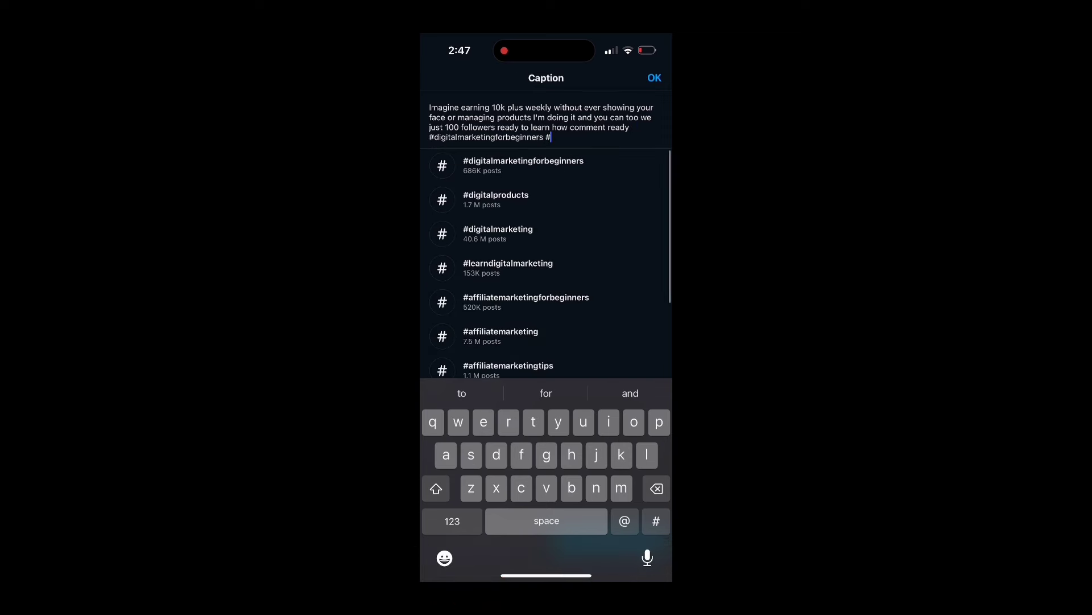
left_click(495, 198)
left_click(457, 164)
left_click(498, 233)
Add the hashtags #learndigitalmarketing and #legitsidehustle to the reel's caption and confirm the caption.
left_click(457, 164)
scroll(546, 256, "down", 2)
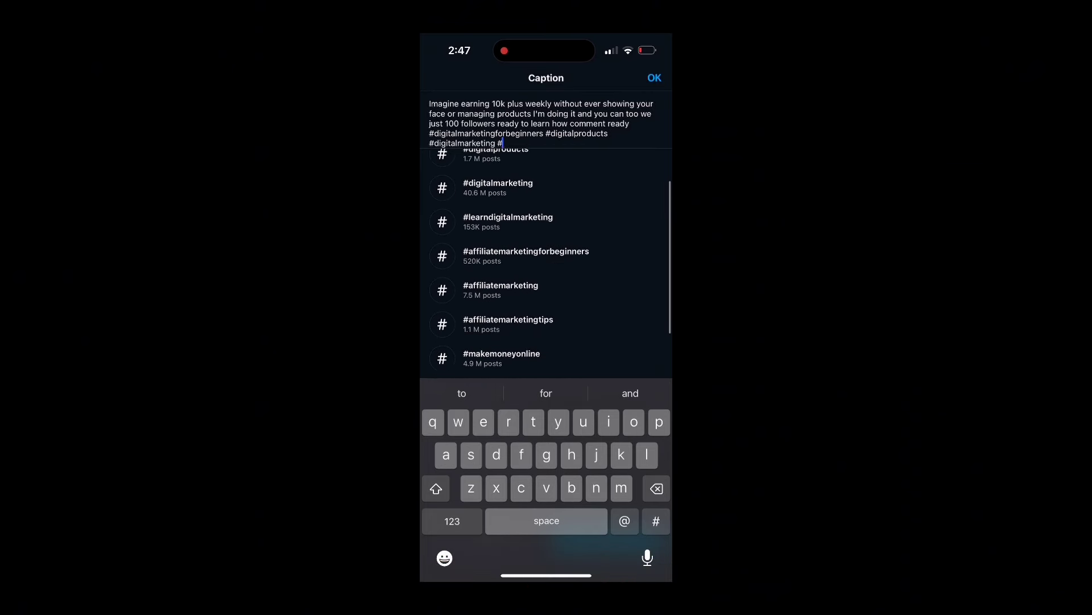
left_click(508, 216)
left_click(457, 164)
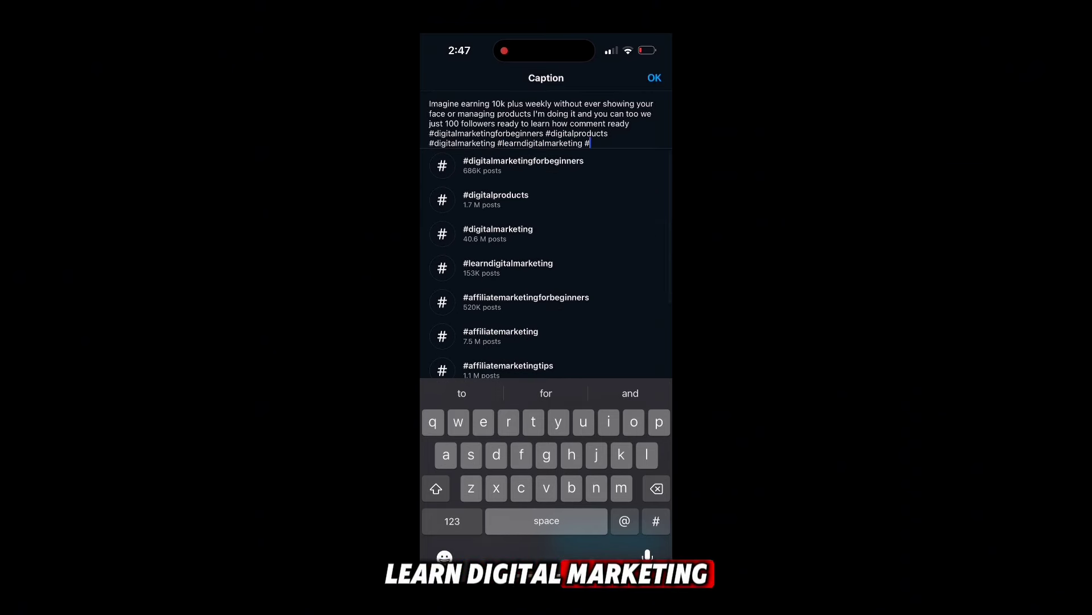
scroll(546, 262, "down", 2)
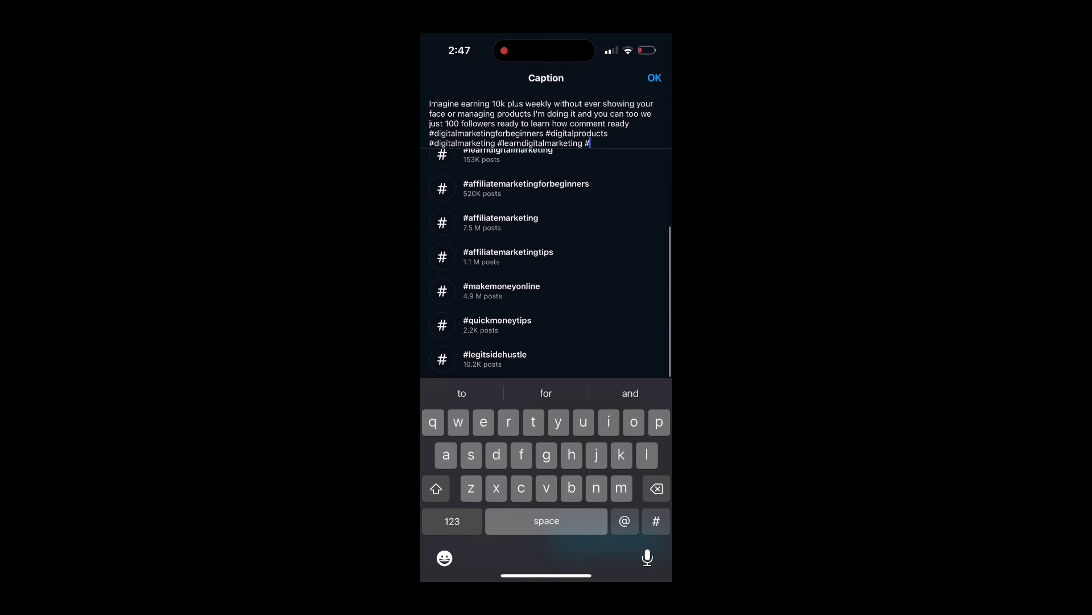
left_click(495, 356)
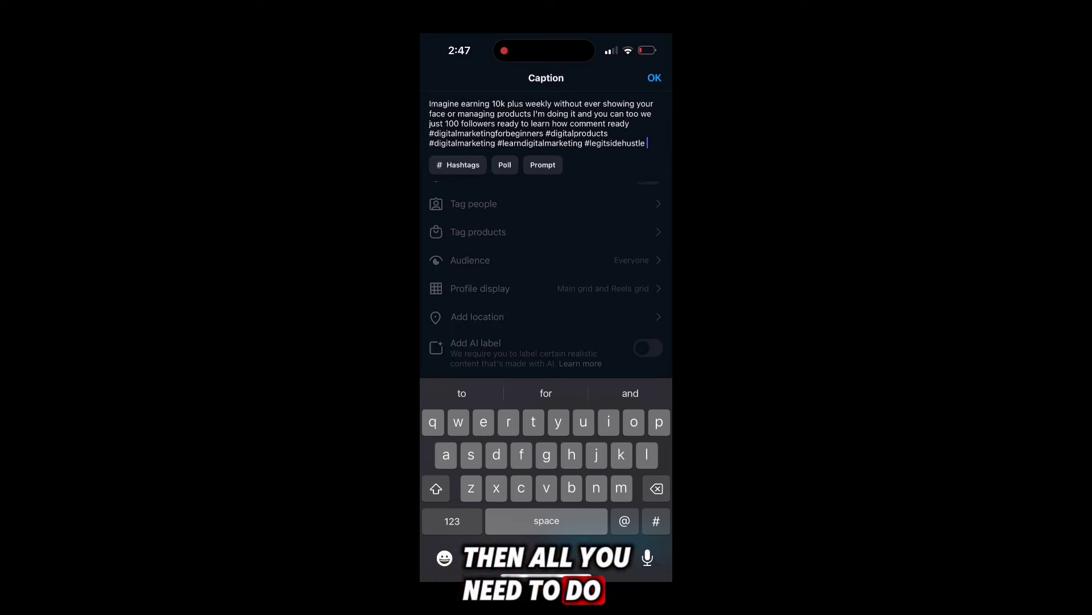
left_click(654, 77)
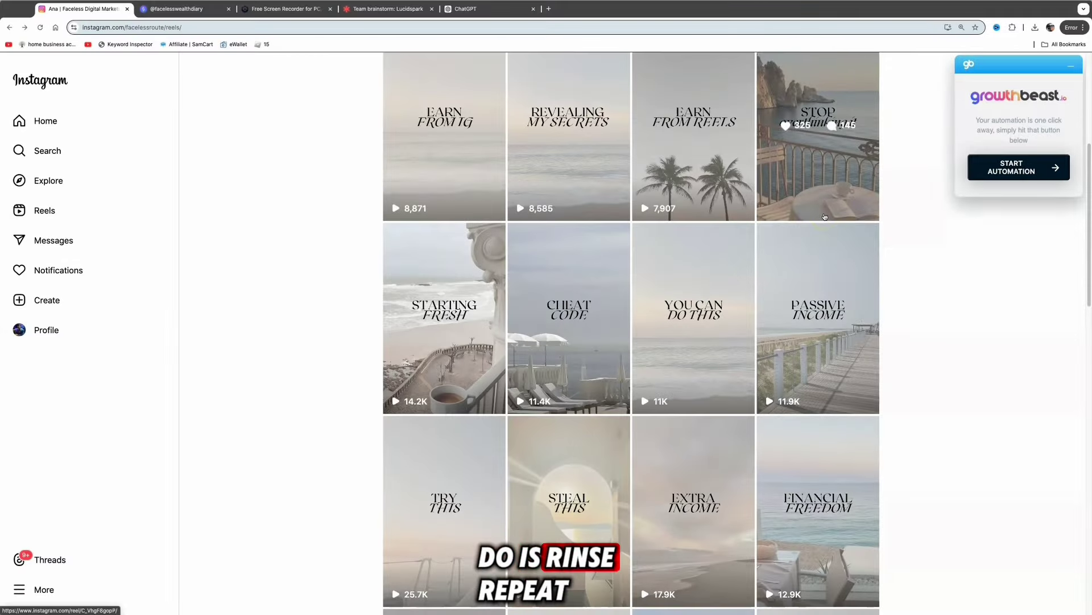
scroll(819, 217, "down", 1)
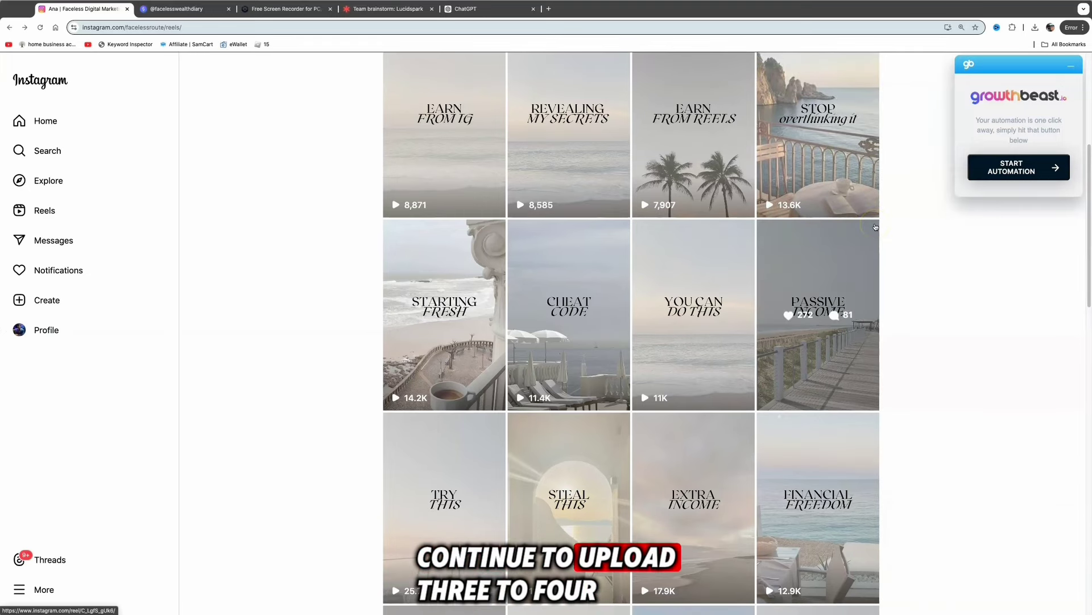
scroll(876, 226, "down", 1)
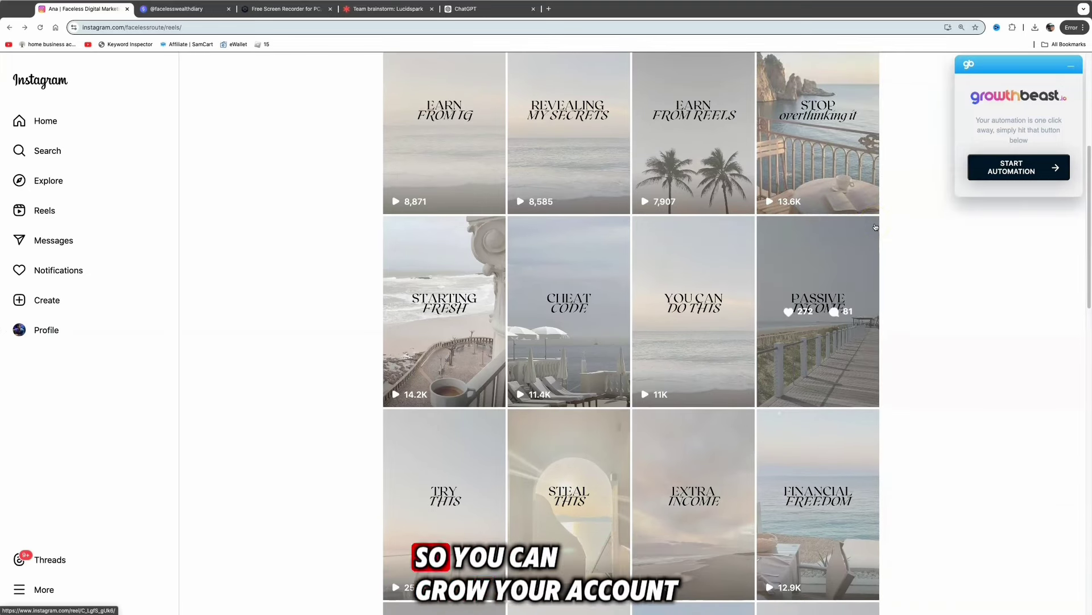
scroll(875, 227, "down", 1)
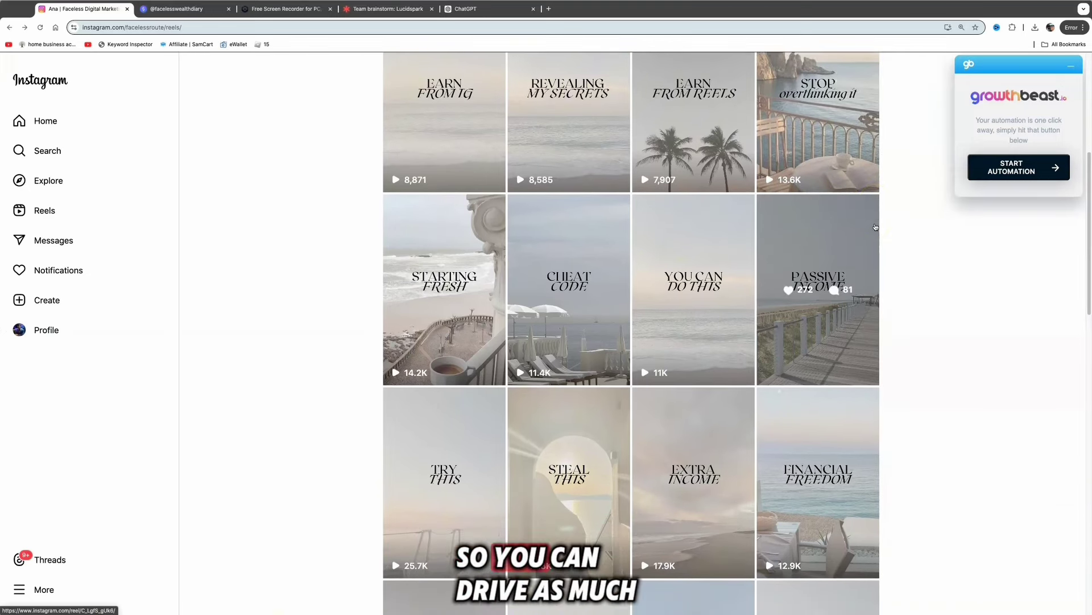
scroll(876, 226, "up", 5)
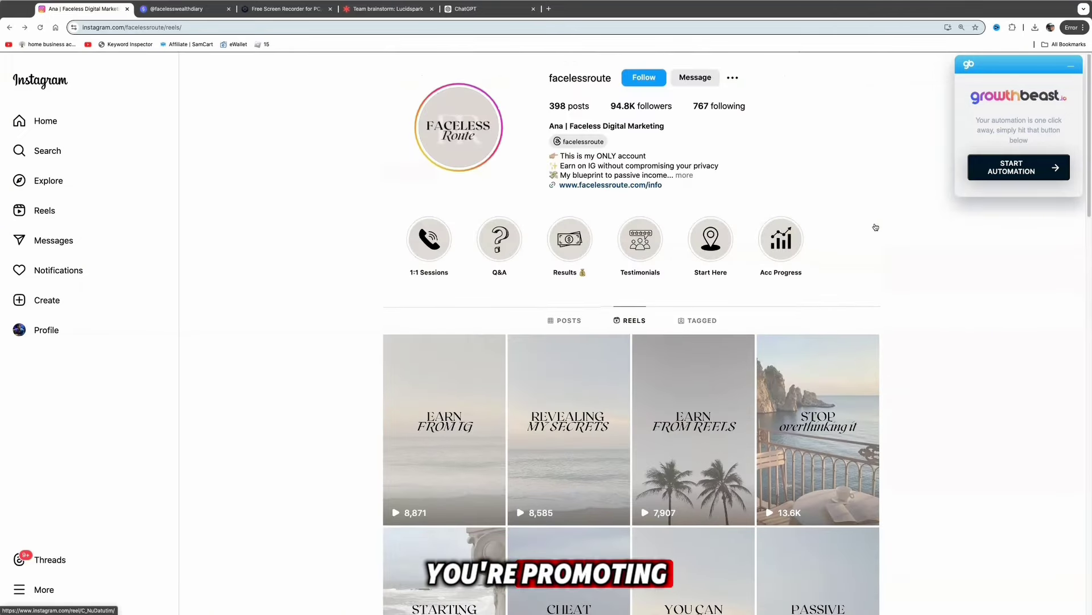
Switch to the Lucidspark board and go over the affiliate marketing funnel from traffic sources through opt-in page and email follow-ups to the offer.
key("super+4")
left_click(246, 192)
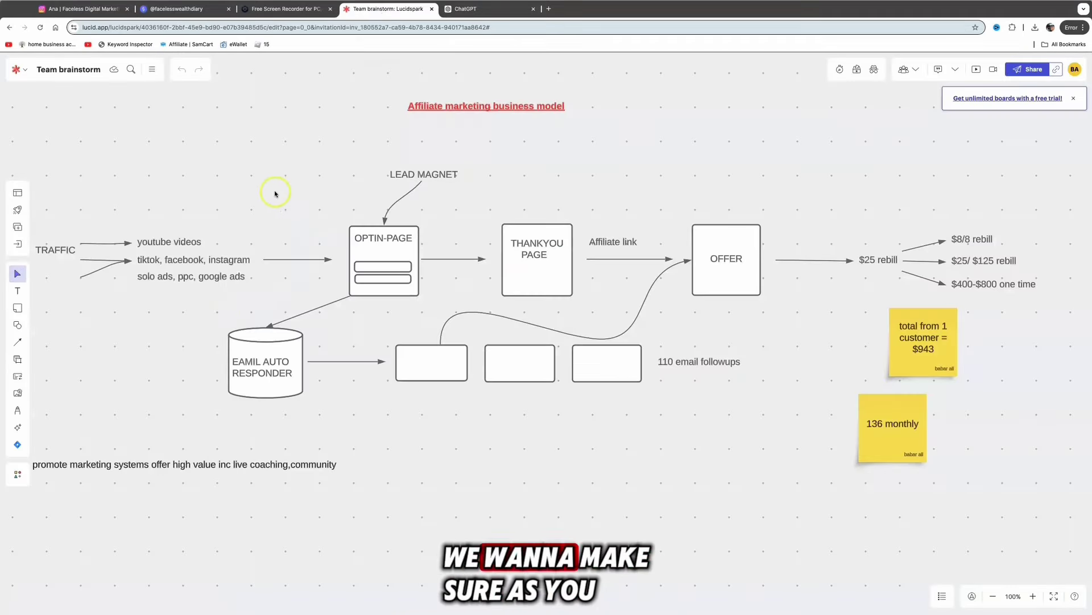
left_click_drag(80, 241, 748, 386)
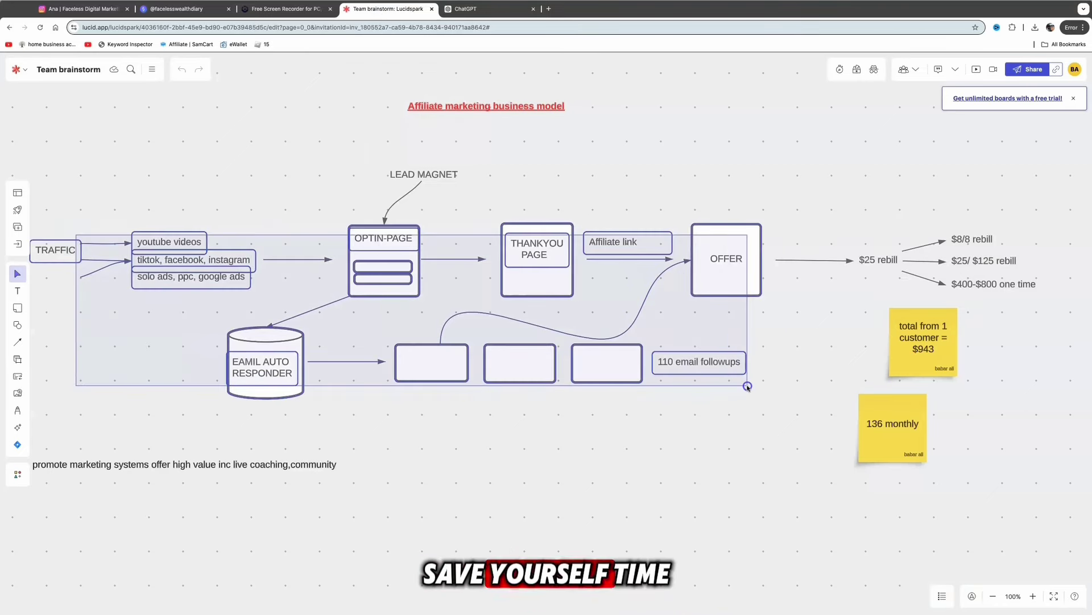
left_click(707, 431)
left_click(529, 276)
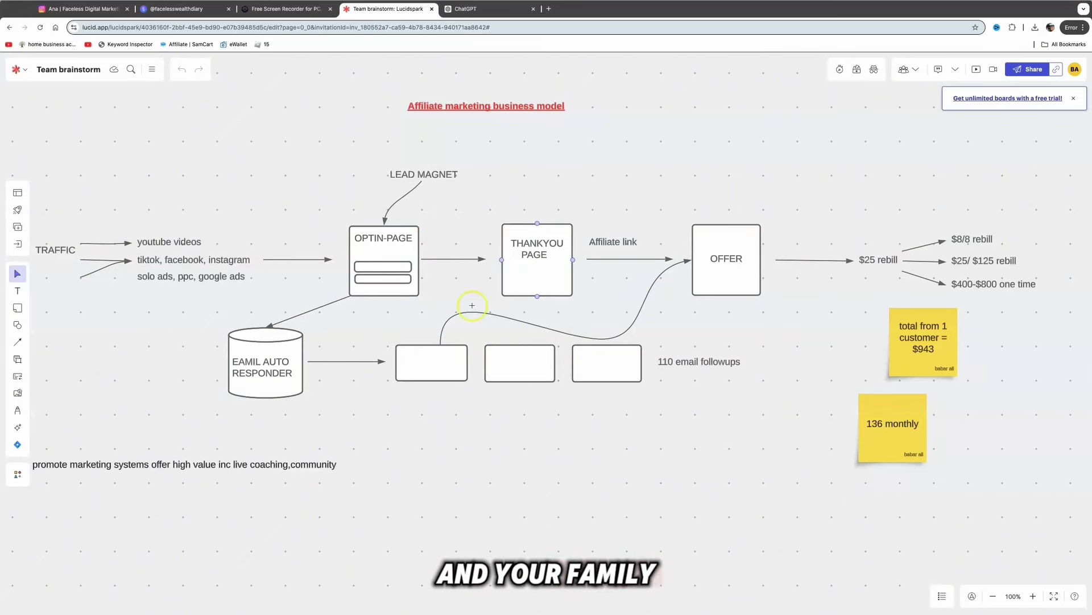
Return to the facelessroute profile on Instagram and look over its reels.
left_click(85, 8)
scroll(654, 338, "down", 1)
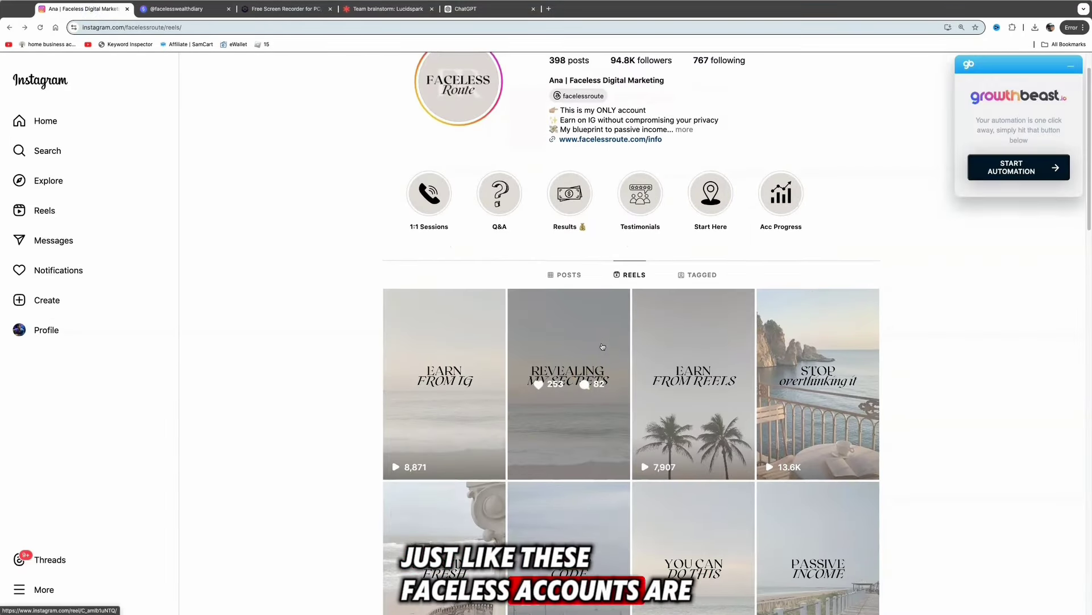
scroll(603, 346, "up", 1)
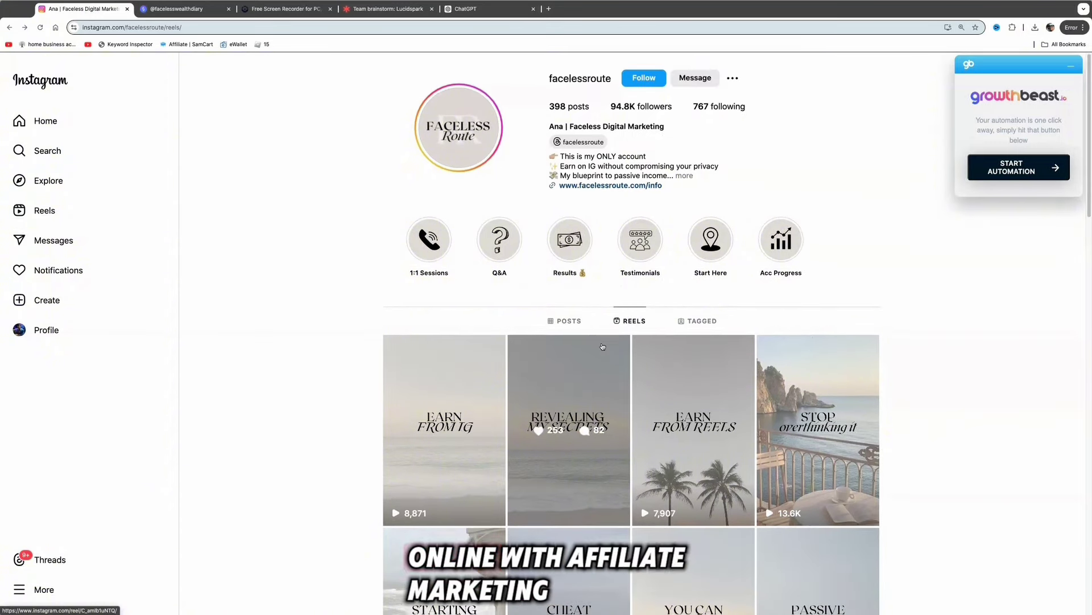
scroll(603, 345, "down", 1)
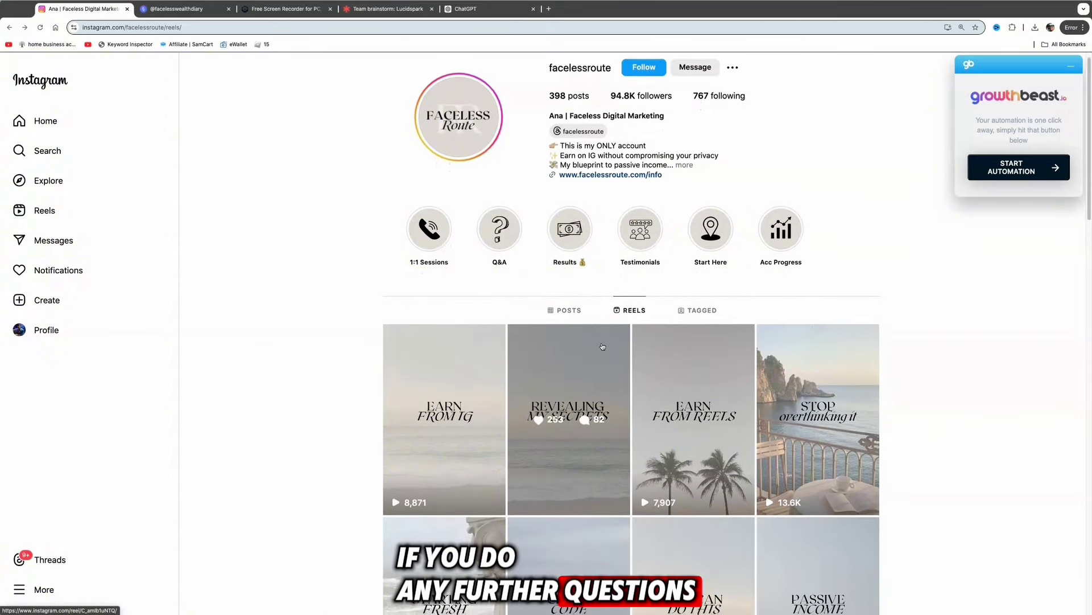
scroll(603, 346, "down", 1)
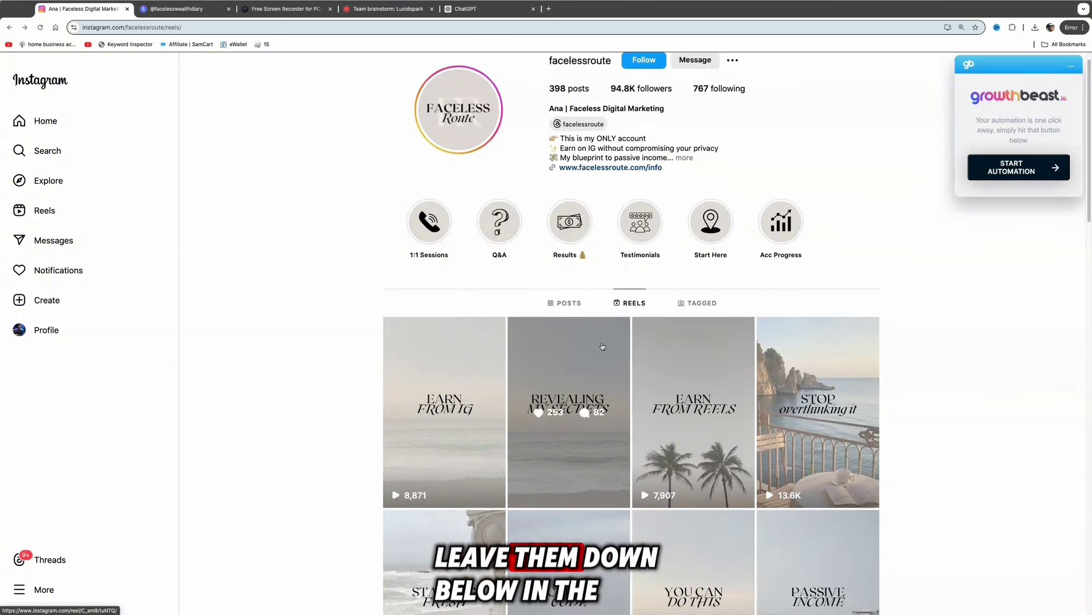
scroll(602, 346, "down", 2)
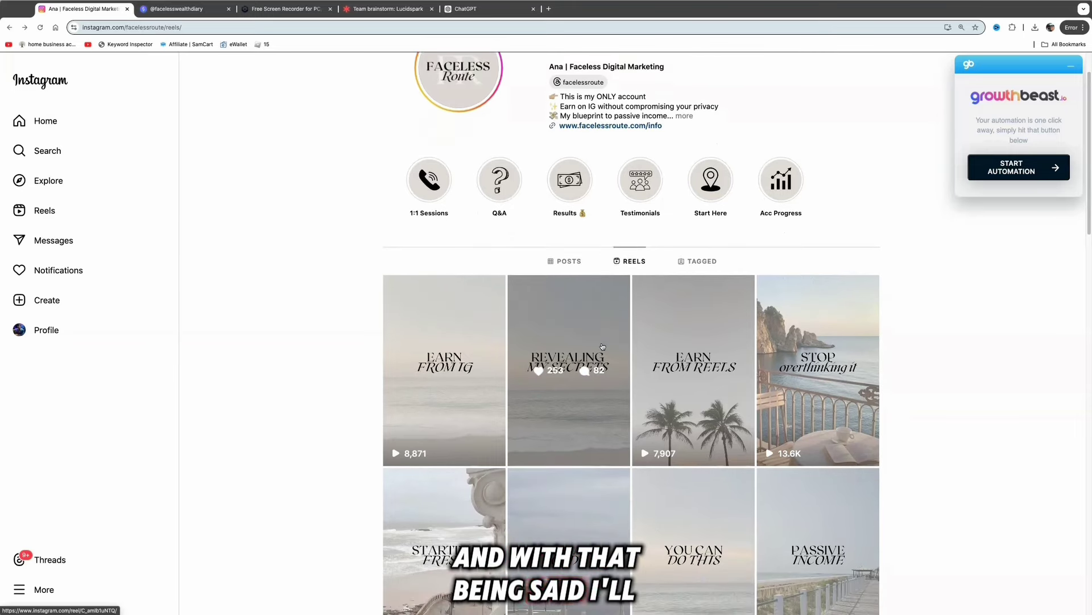